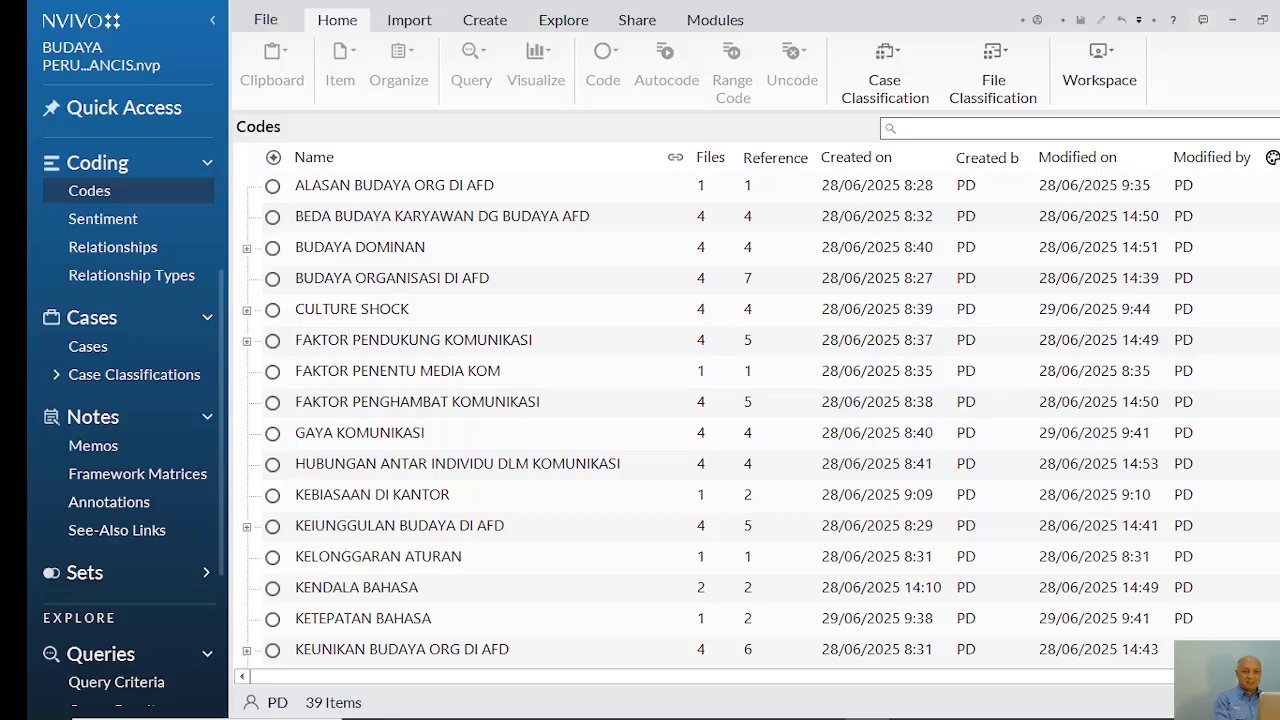
Look through the complete list of project codes and their file and reference counts
scroll(700, 417, "down", 5)
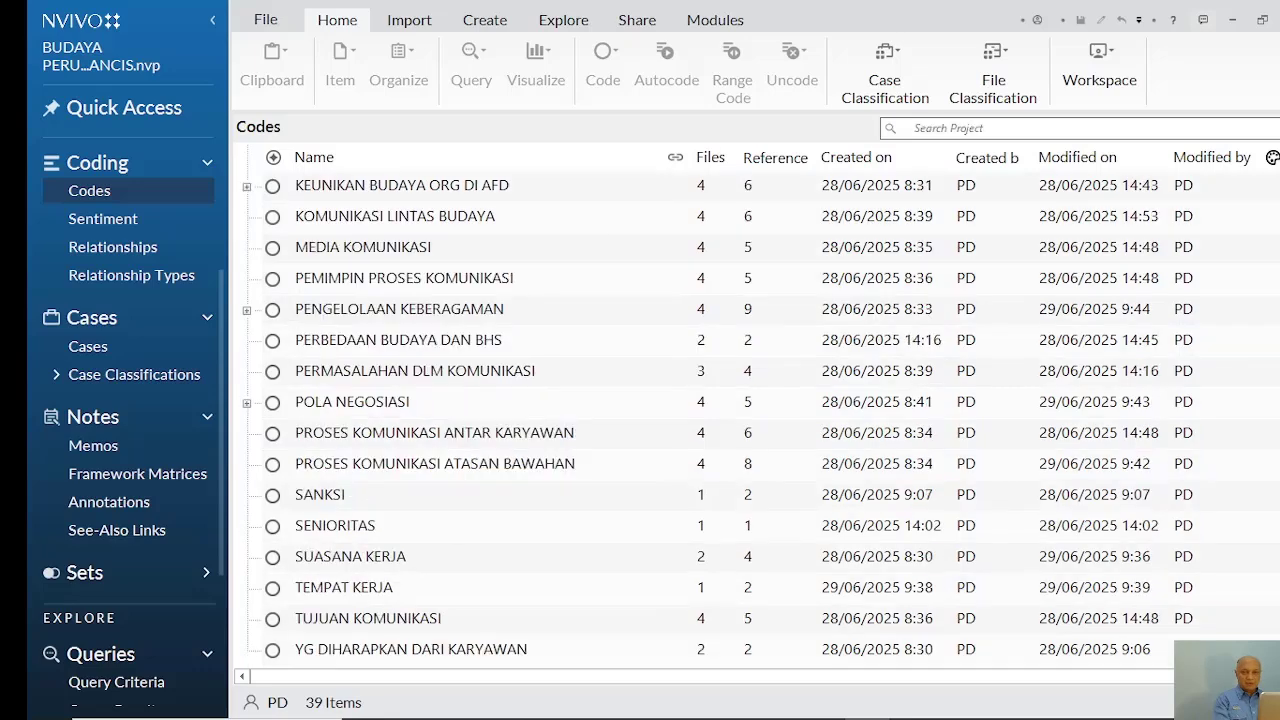
scroll(700, 417, "down", 4)
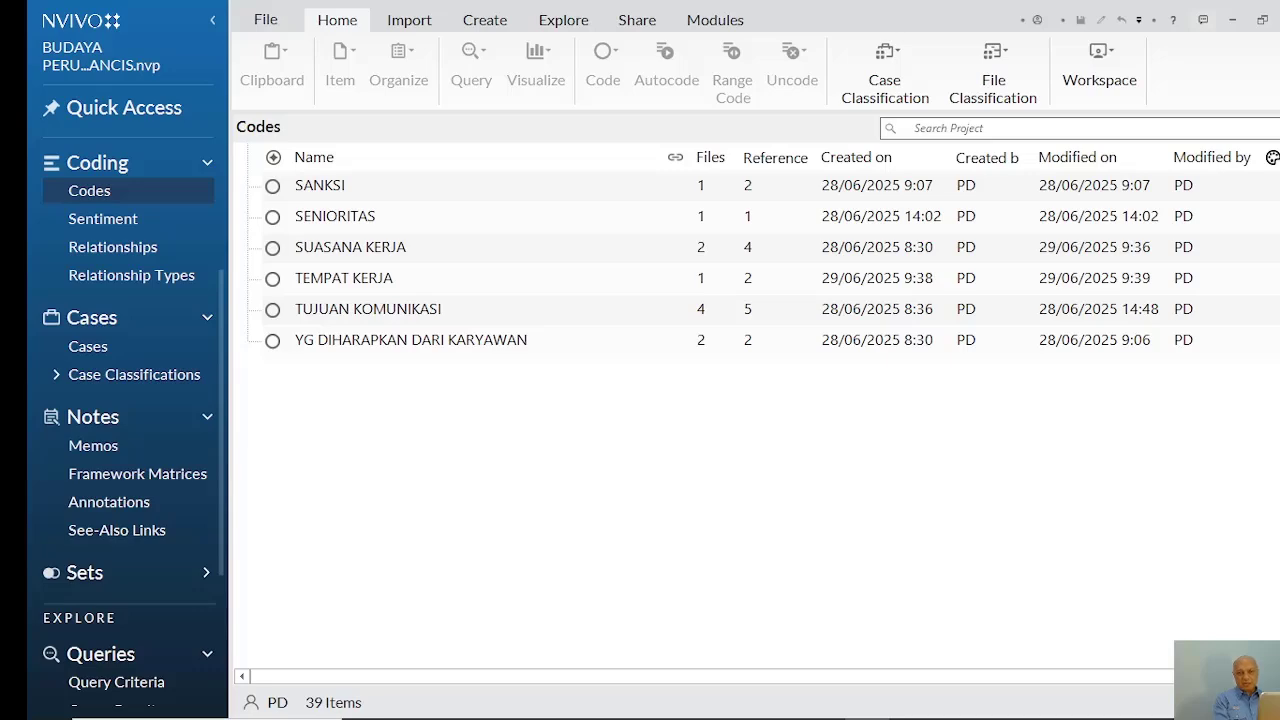
scroll(780, 300, "up", 11)
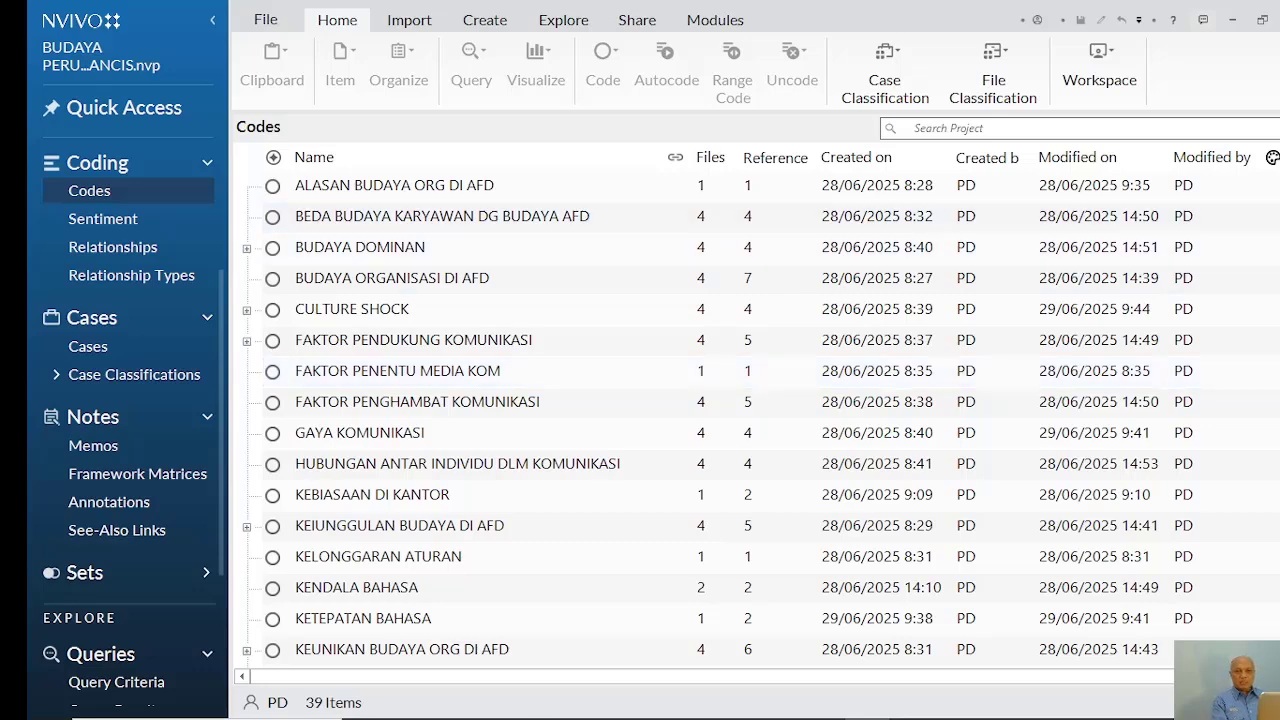
scroll(700, 417, "down", 4)
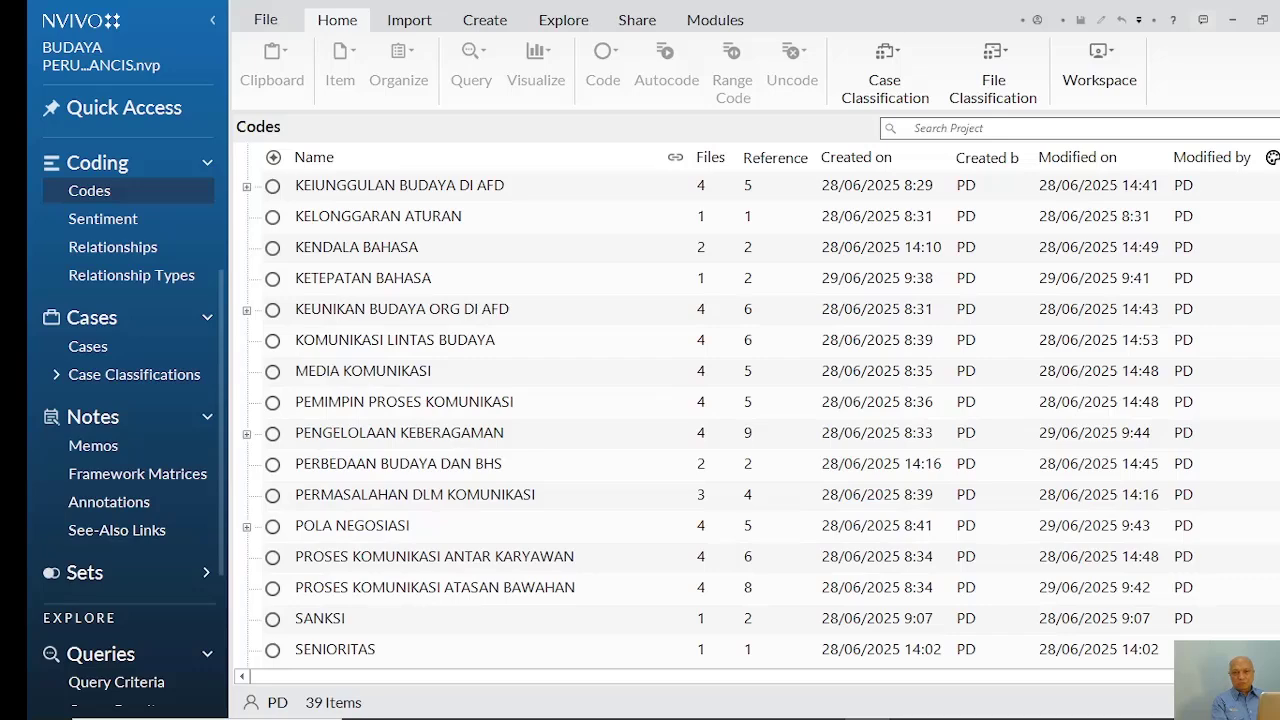
scroll(700, 417, "up", 4)
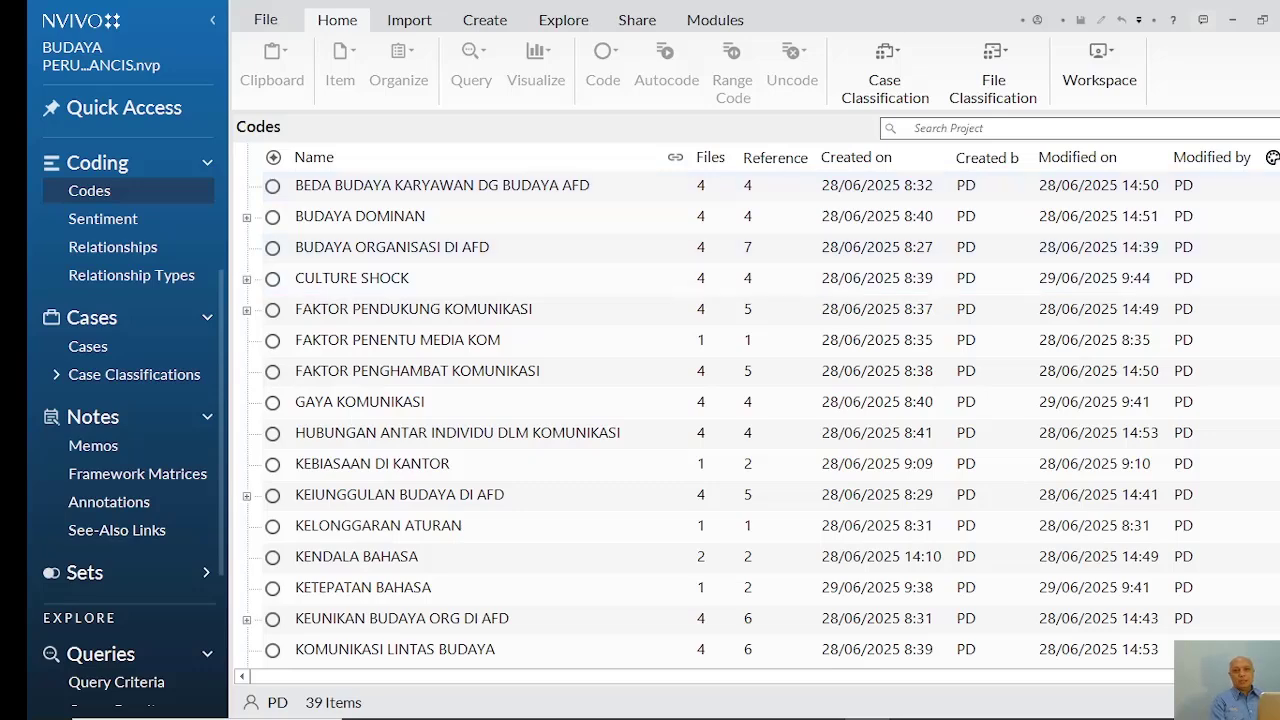
scroll(700, 417, "down", 2)
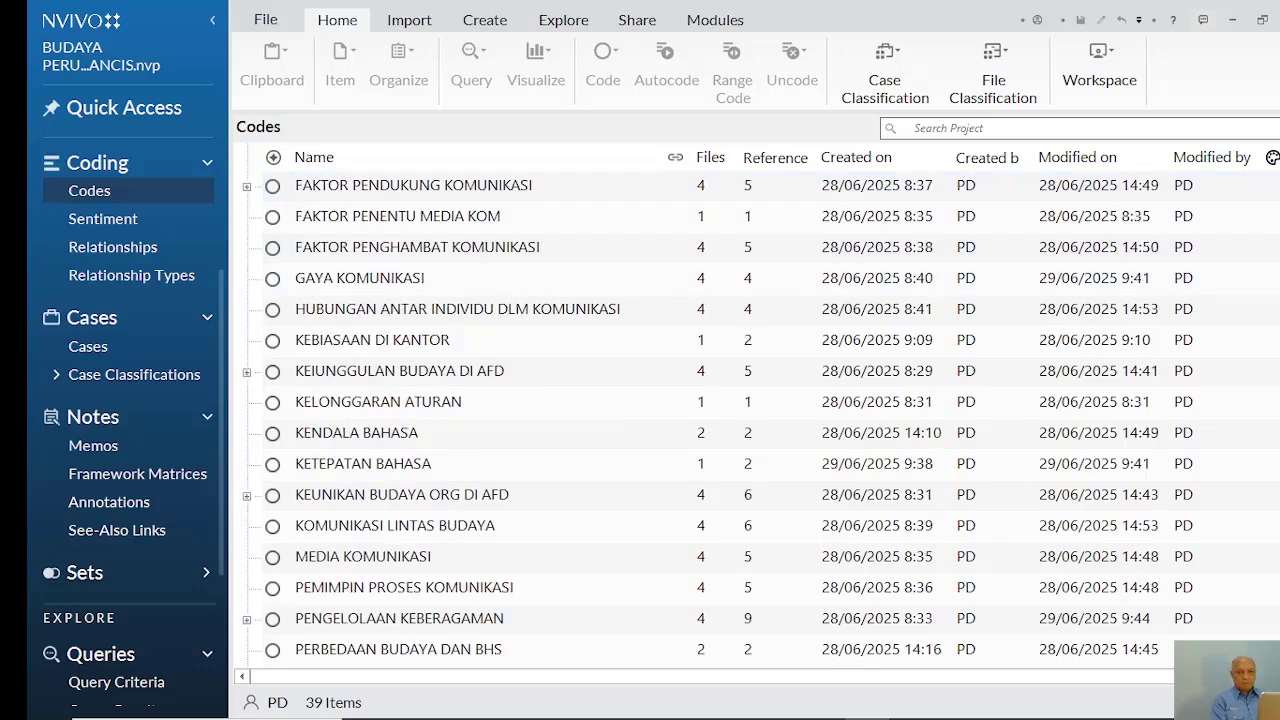
scroll(700, 417, "down", 1)
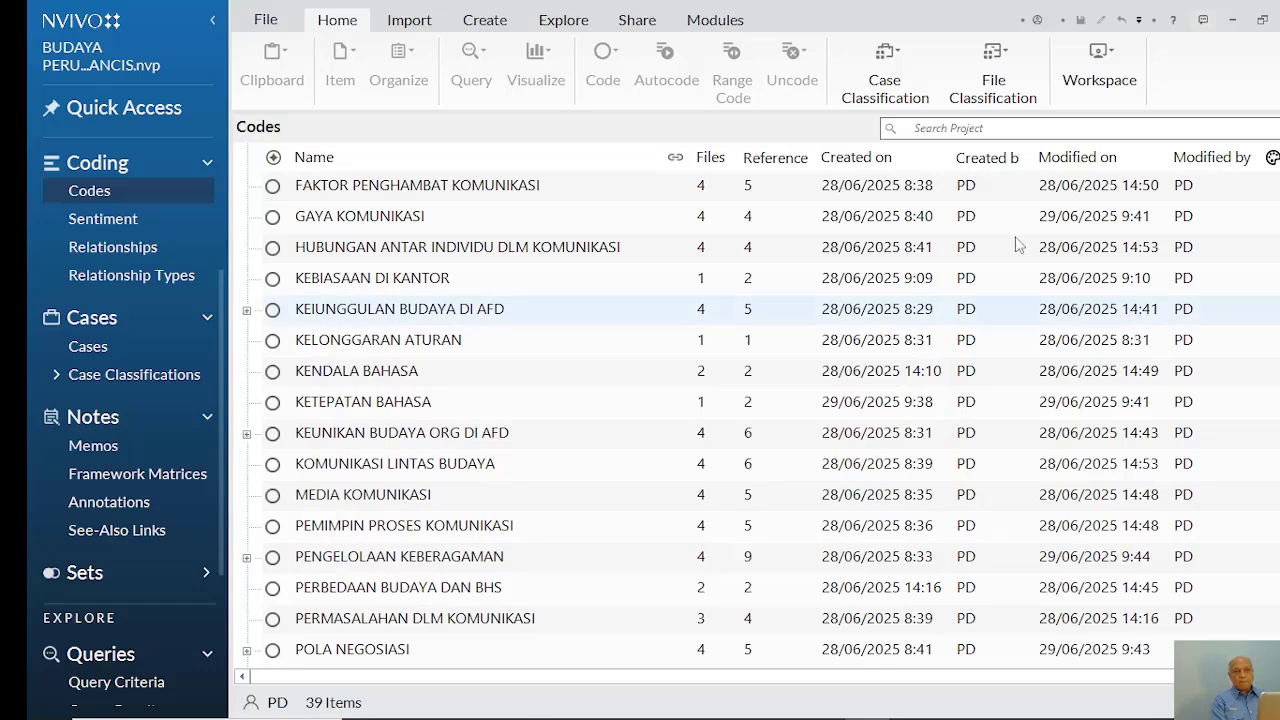
Start a cluster analysis with Codes as the item type and proceed to its clustering settings
left_click(566, 20)
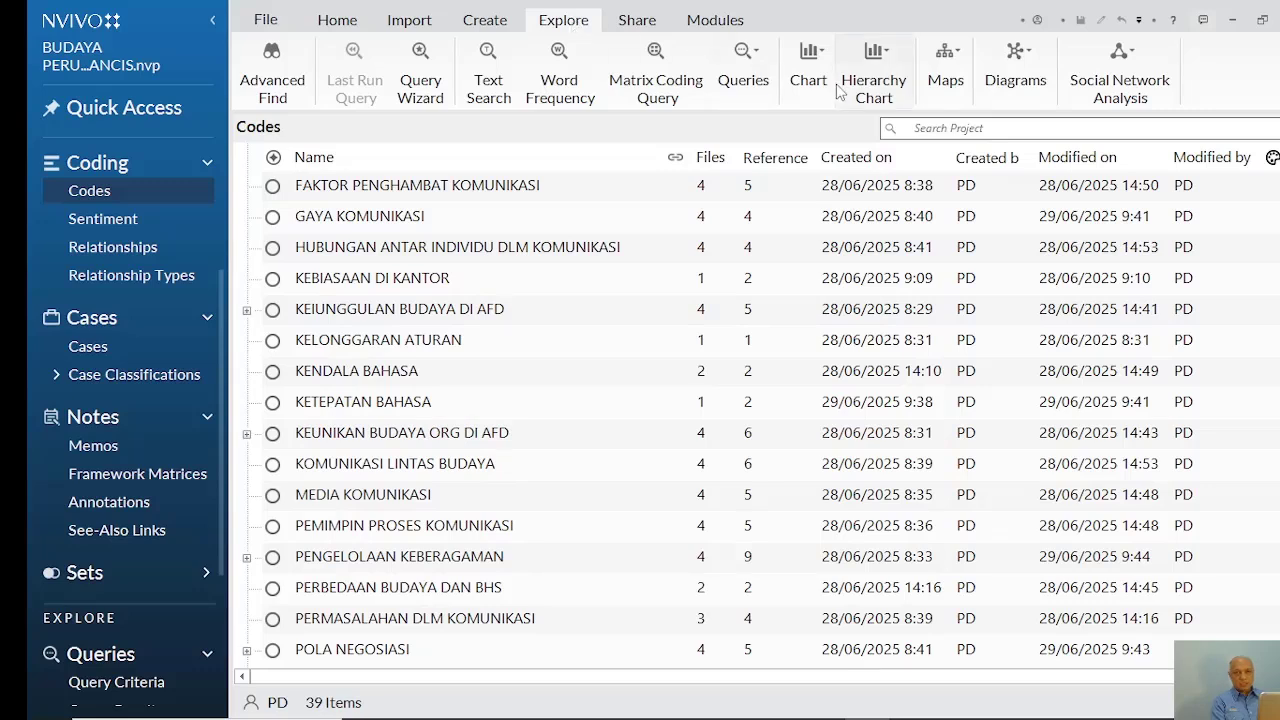
left_click(1028, 72)
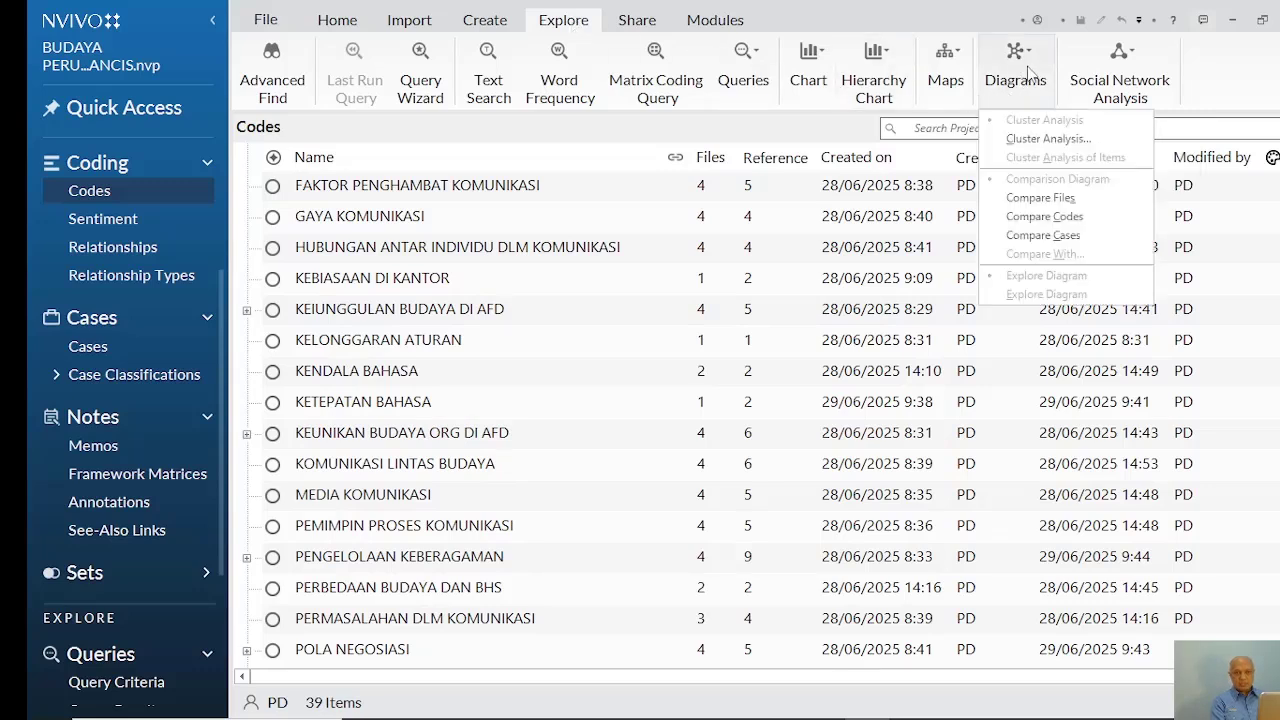
left_click(1028, 140)
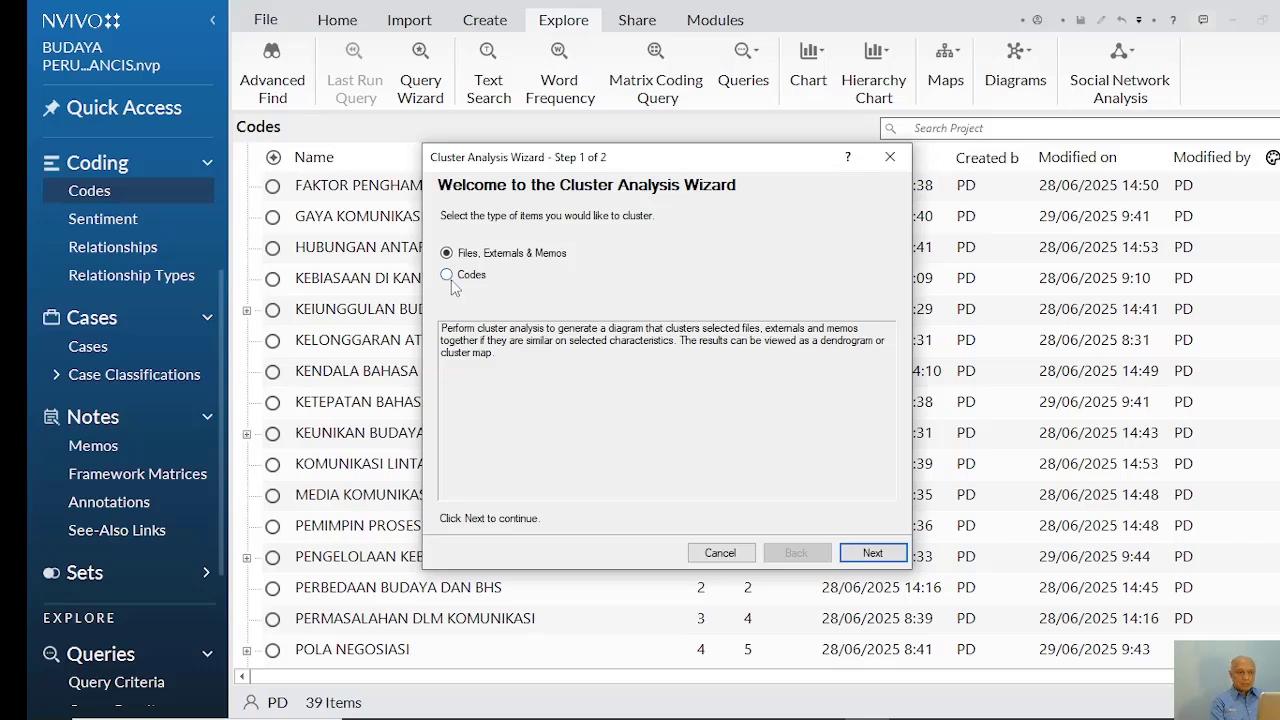
left_click(447, 276)
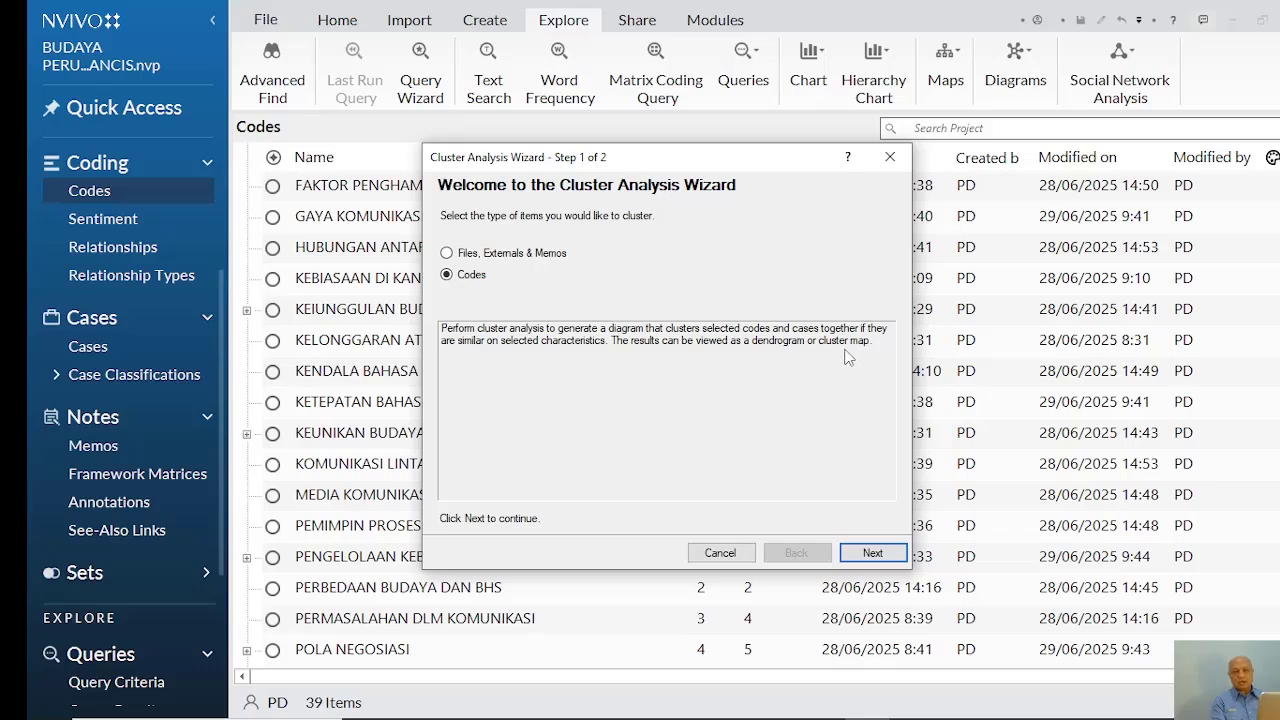
left_click(872, 553)
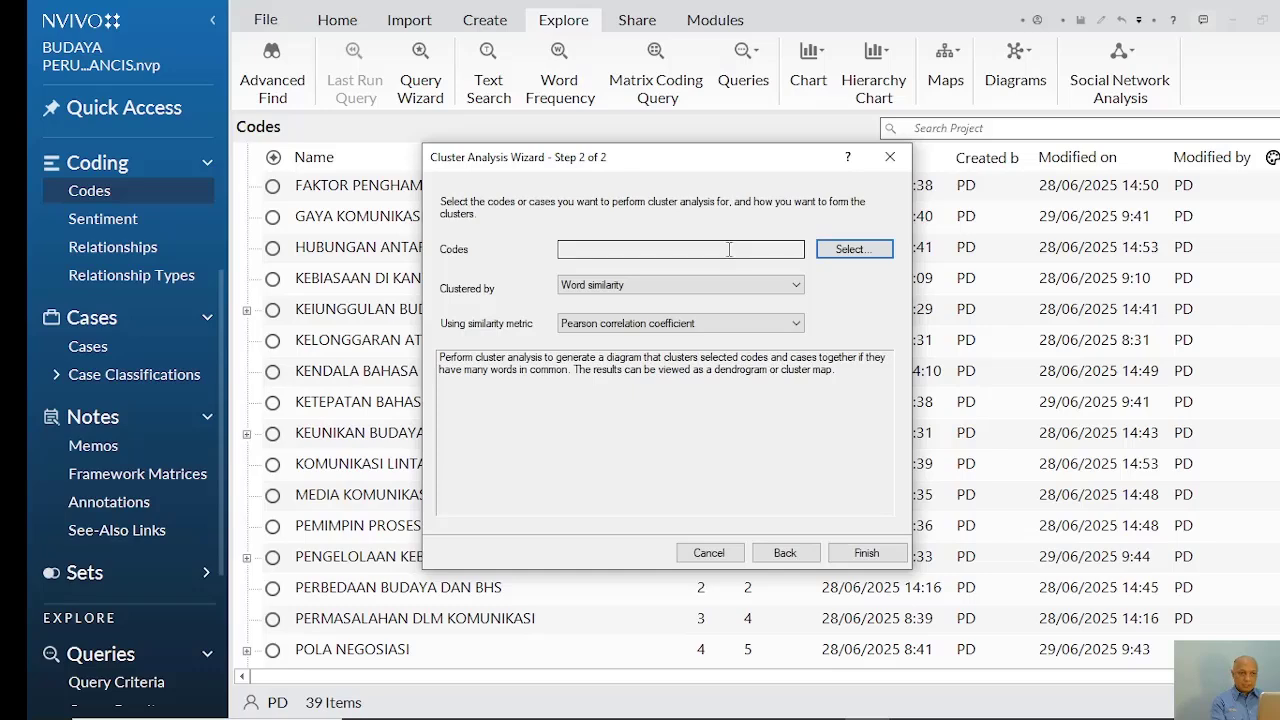
Select the whole Codes folder as the items for the cluster analysis
left_click(852, 250)
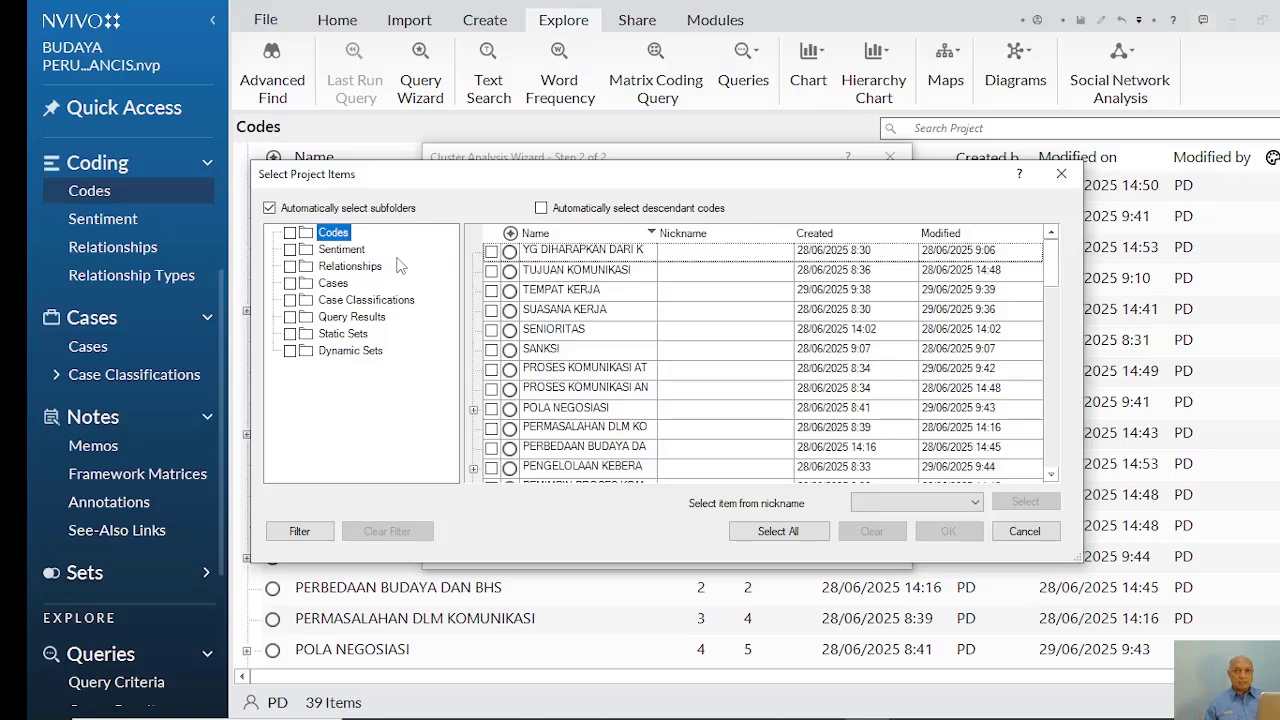
left_click(290, 234)
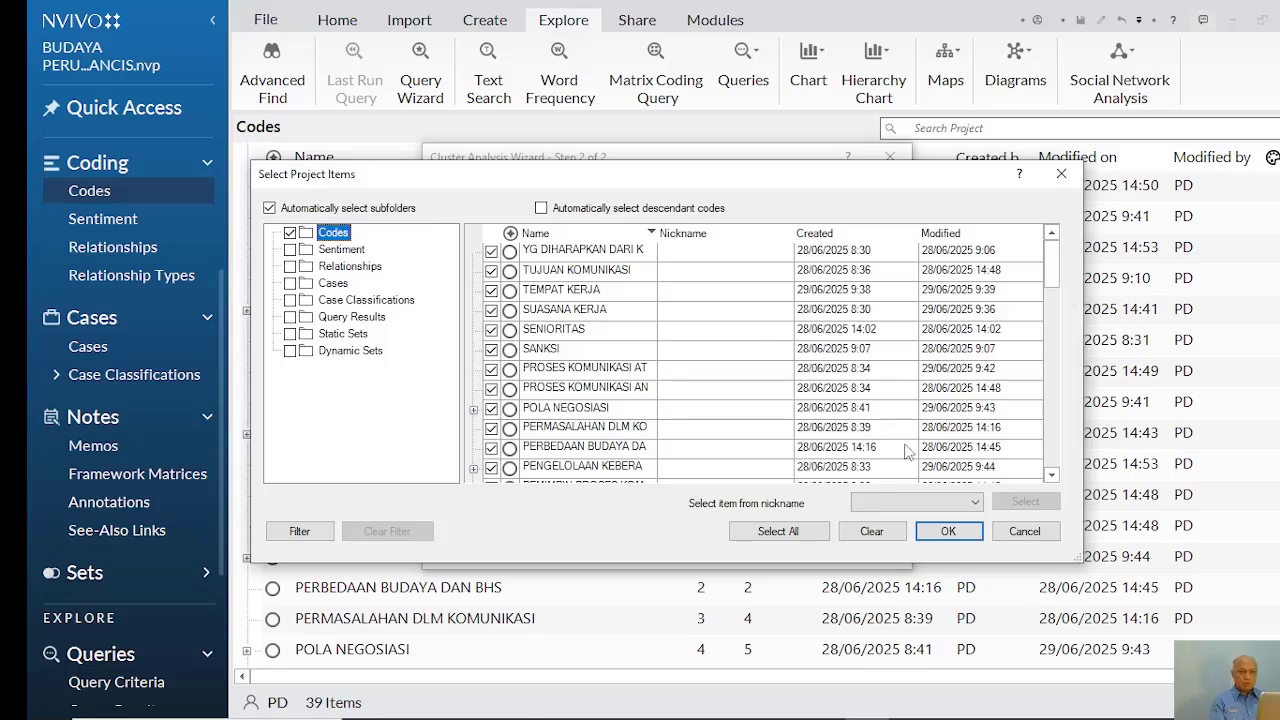
left_click(948, 533)
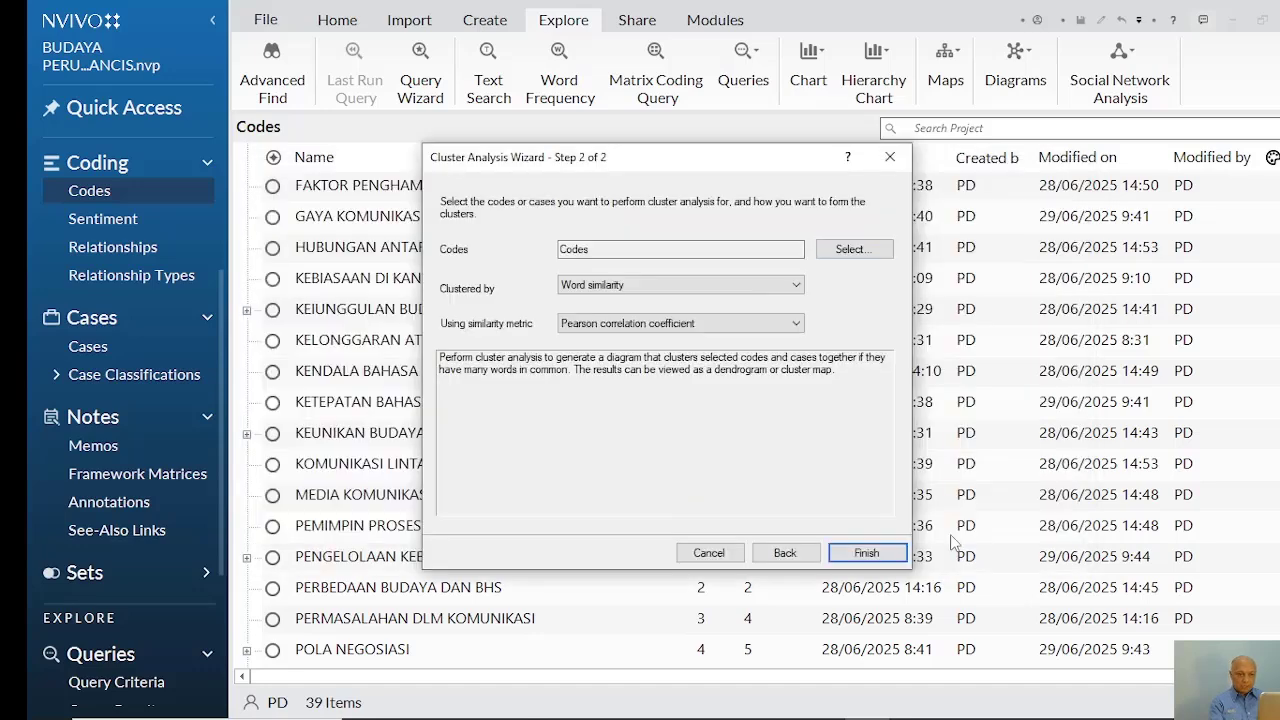
Cluster the selected codes by Coding similarity and generate the cluster analysis diagram
left_click(794, 287)
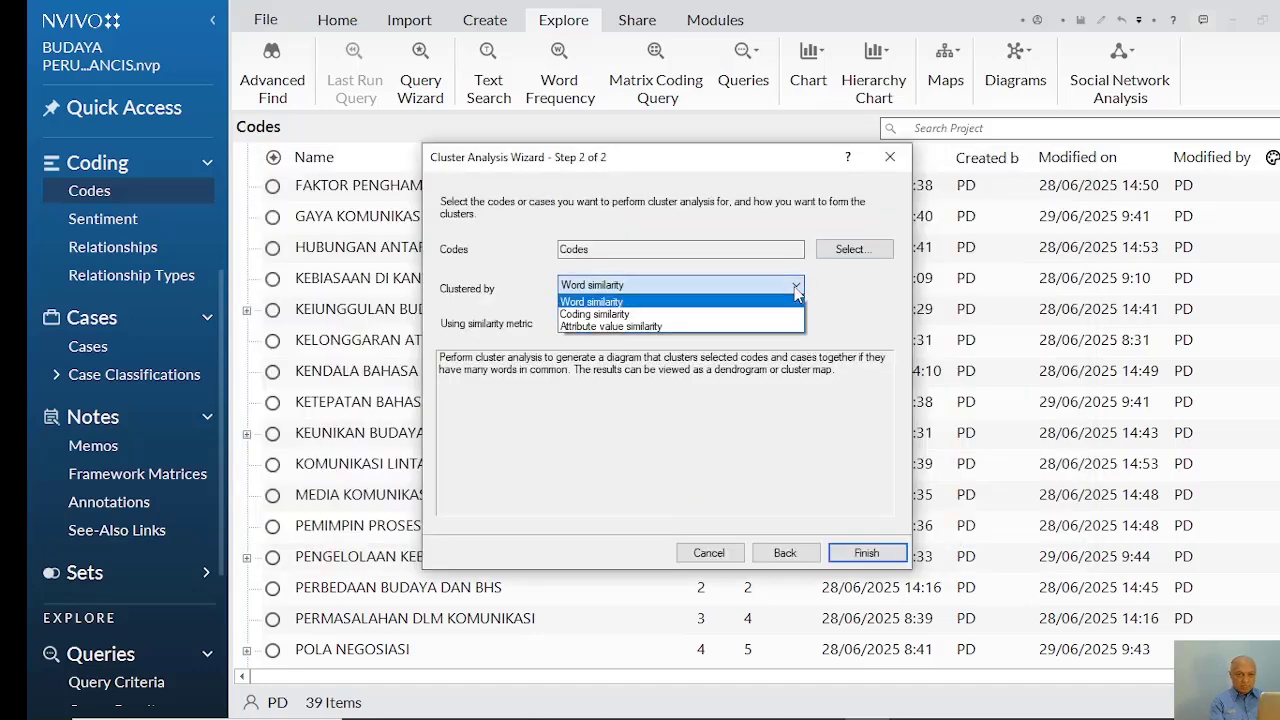
left_click(727, 315)
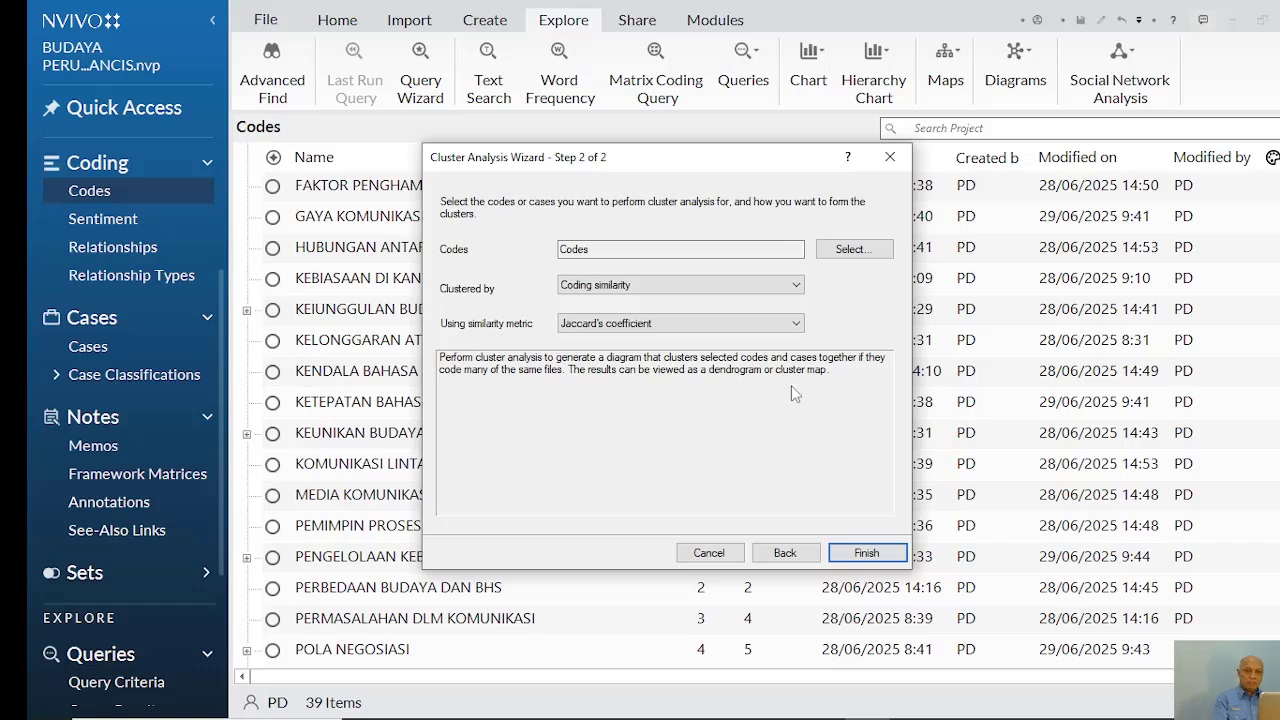
left_click(857, 558)
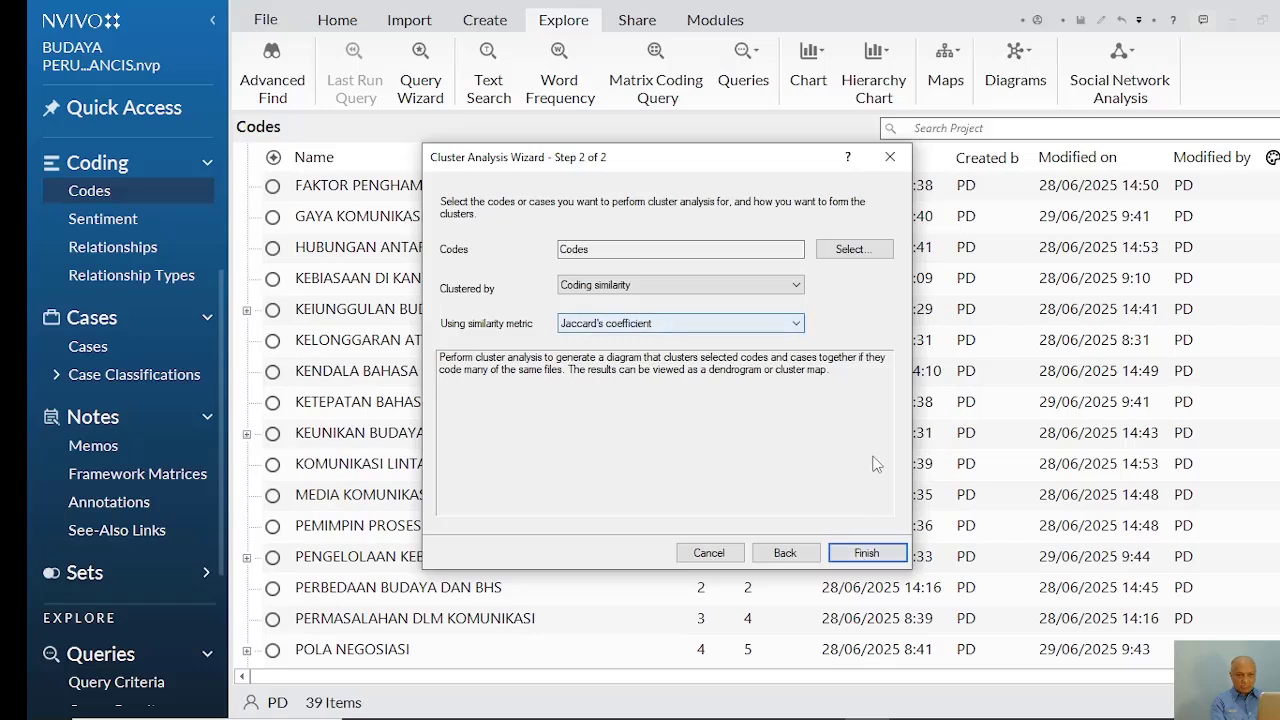
left_click(879, 556)
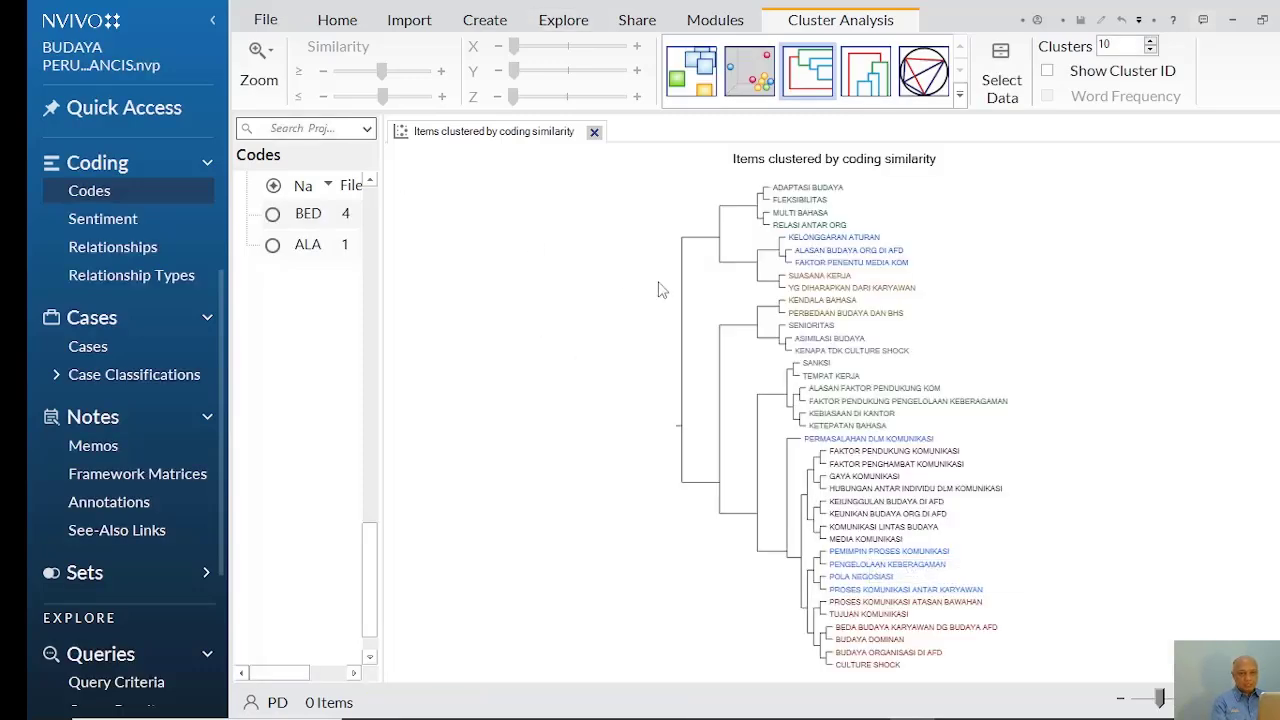
Examine the enlarged dendrogram from its first to its last branch to see which codes cluster together
left_click(272, 58)
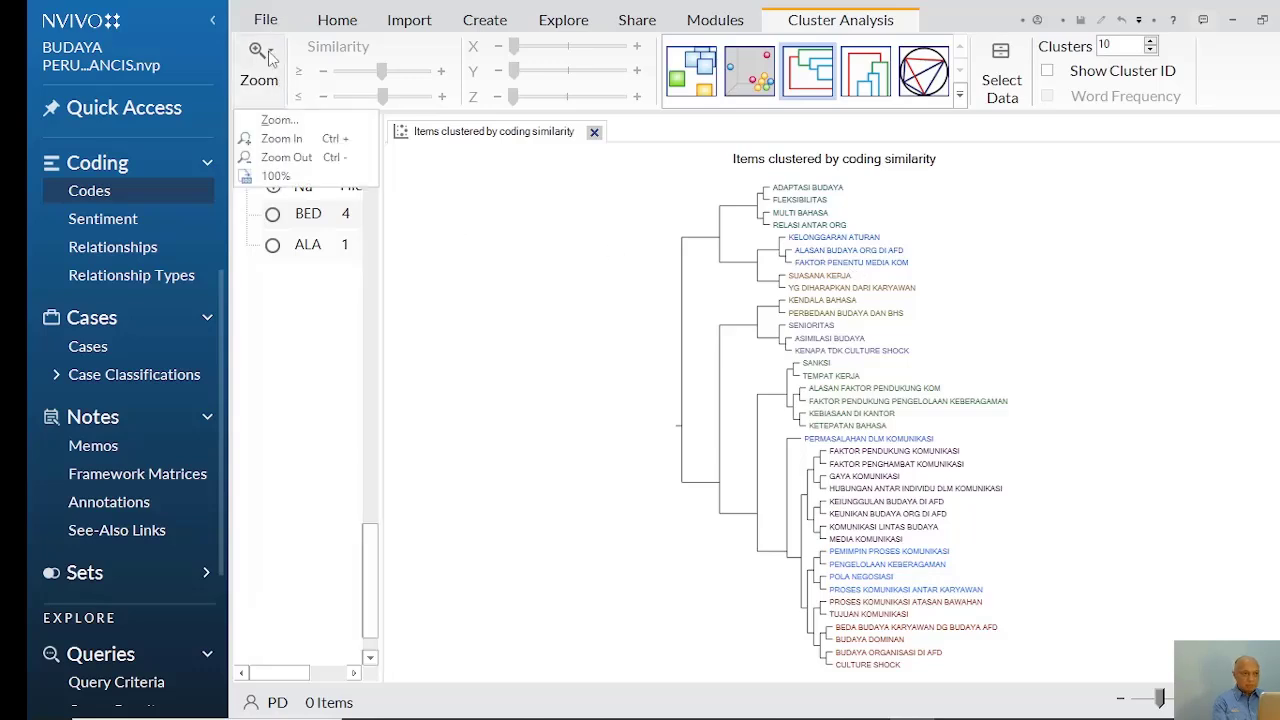
left_click(275, 142)
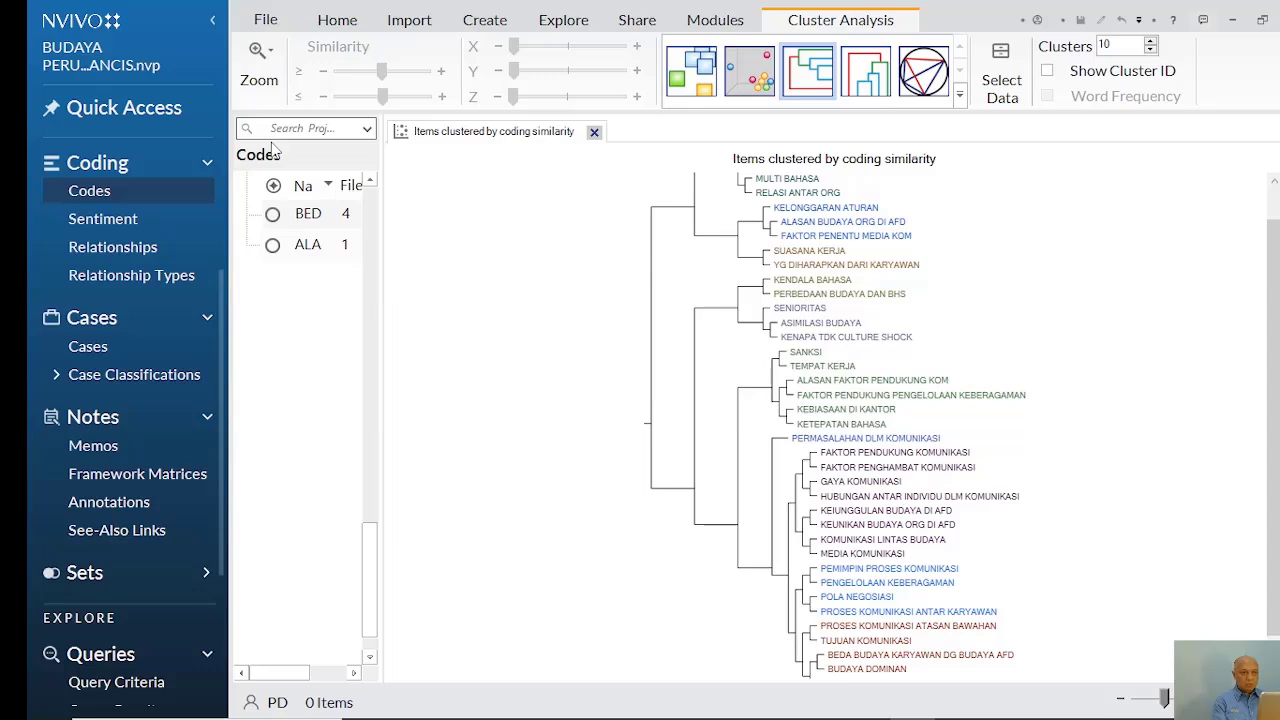
left_click(274, 70)
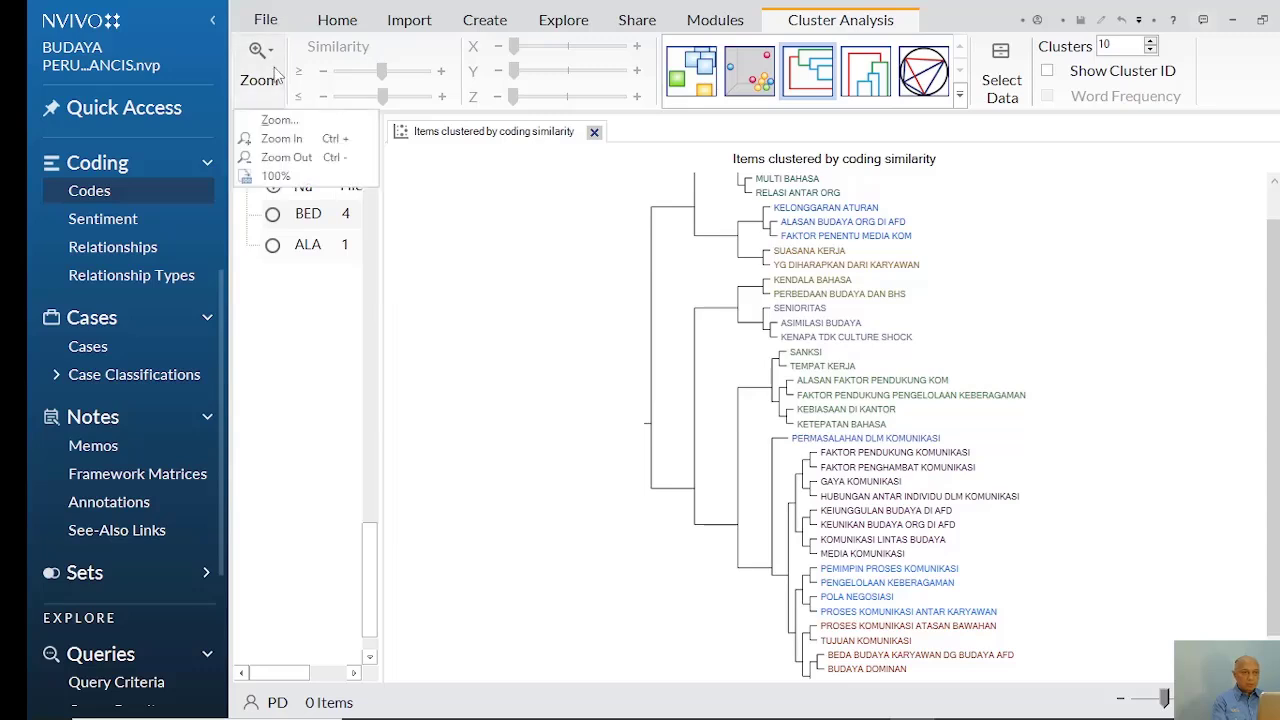
left_click(280, 139)
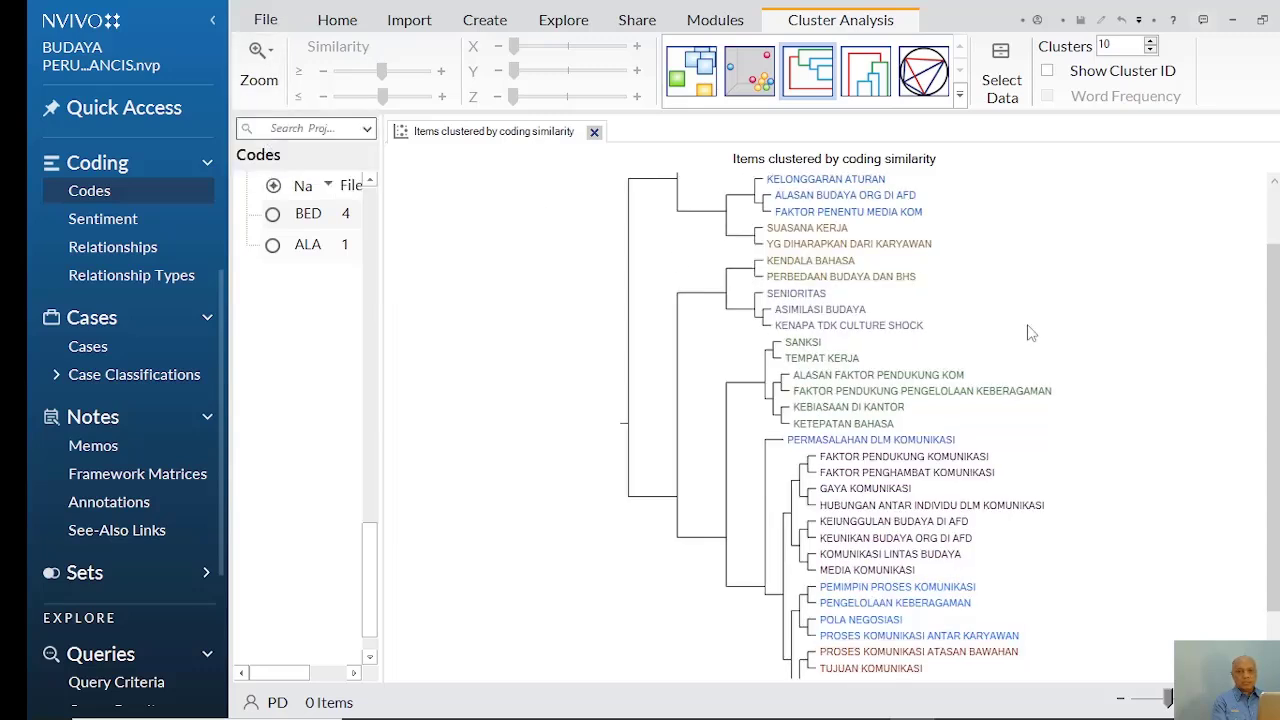
left_click_drag(1276, 345, 1276, 293)
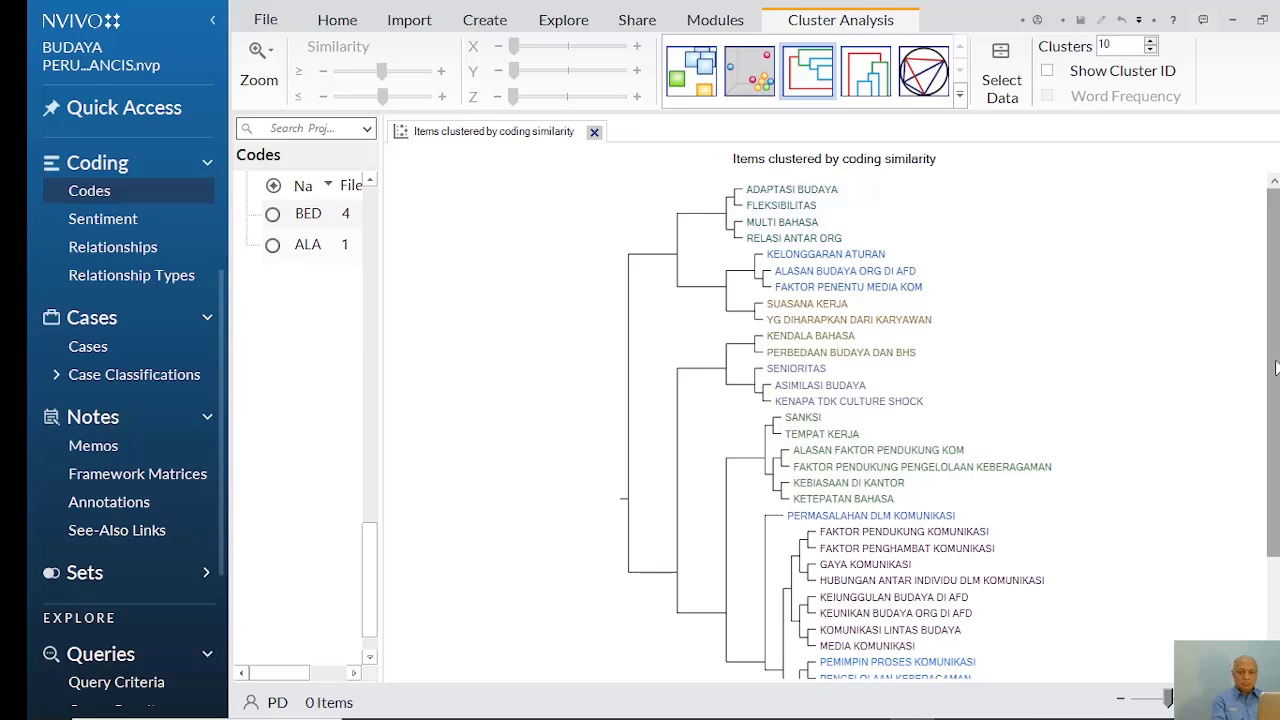
mouse_move(1275, 368)
left_mouse_down()
mouse_move(1275, 480)
mouse_move(1272, 380)
left_mouse_up()
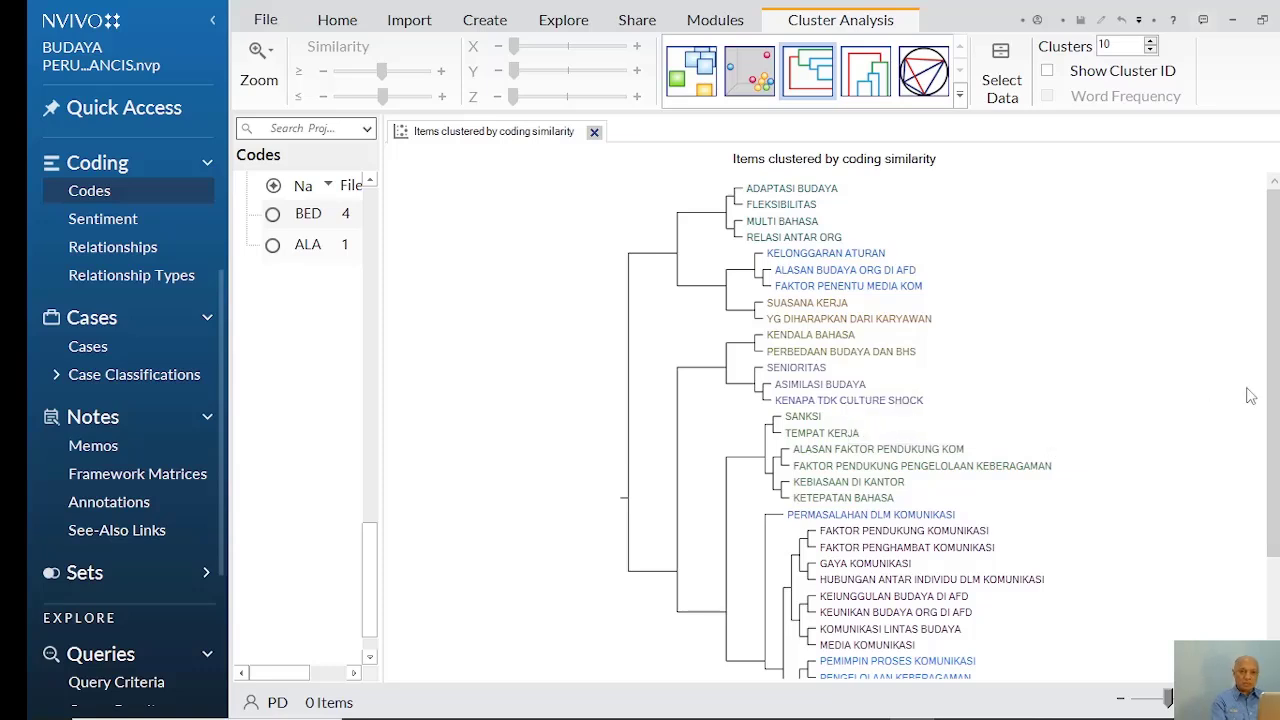
left_click_drag(1273, 352, 1265, 495)
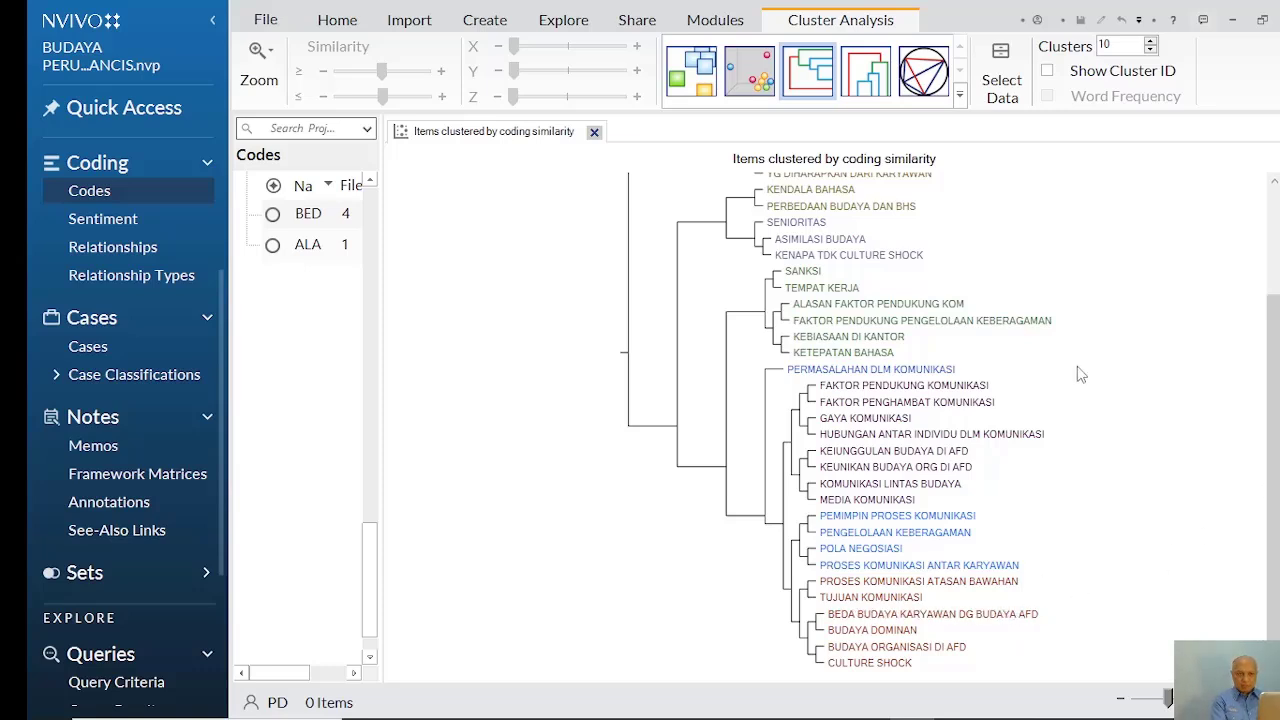
left_click_drag(1272, 446, 1275, 335)
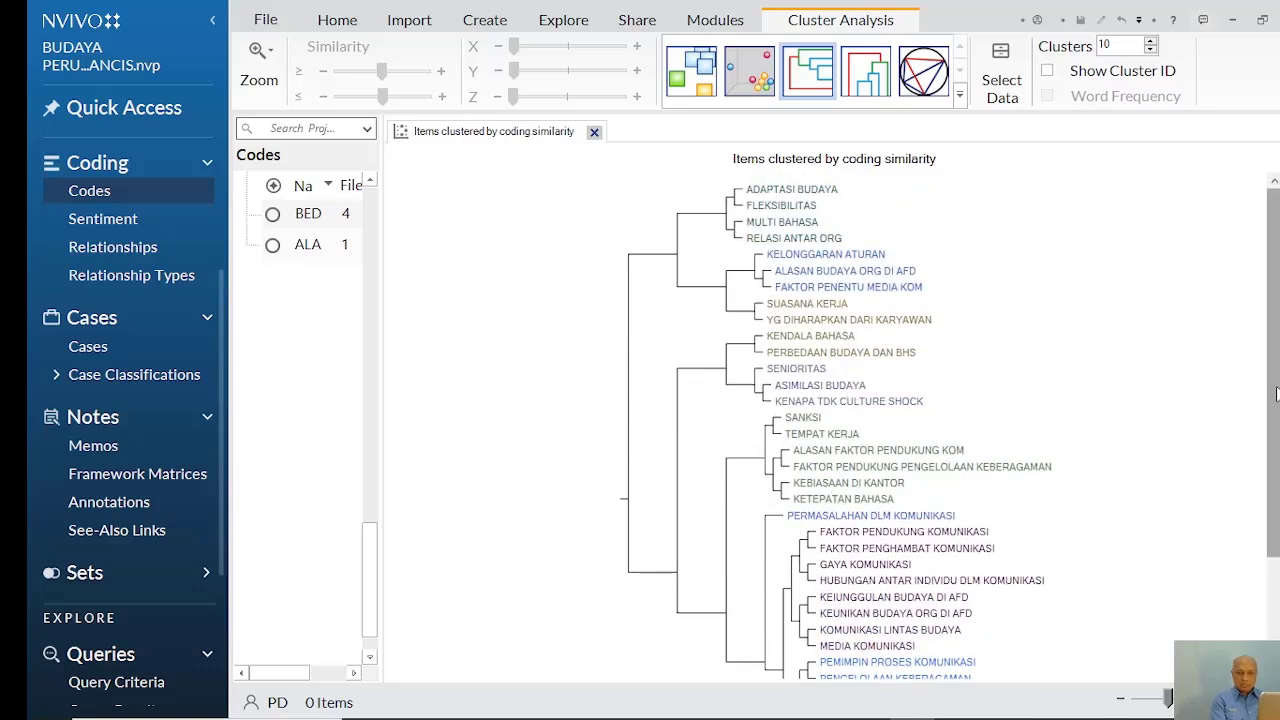
left_click_drag(1272, 392, 1268, 497)
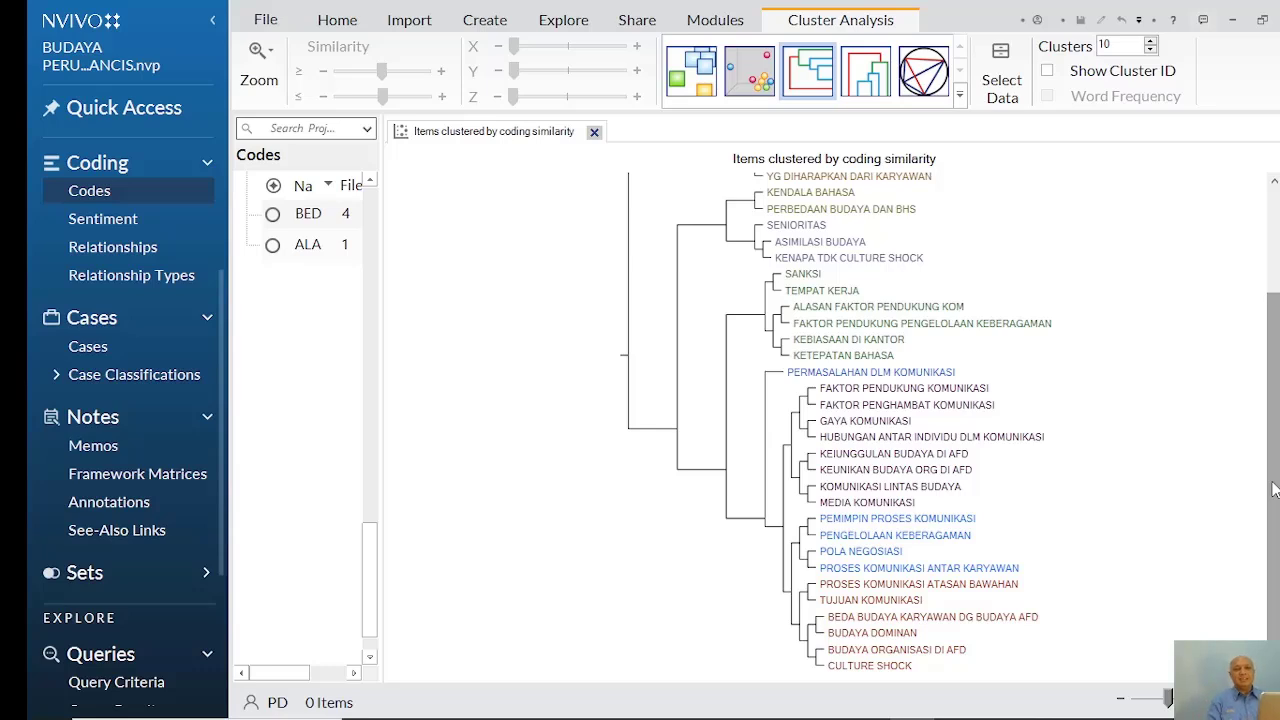
left_click_drag(1274, 489, 1270, 417)
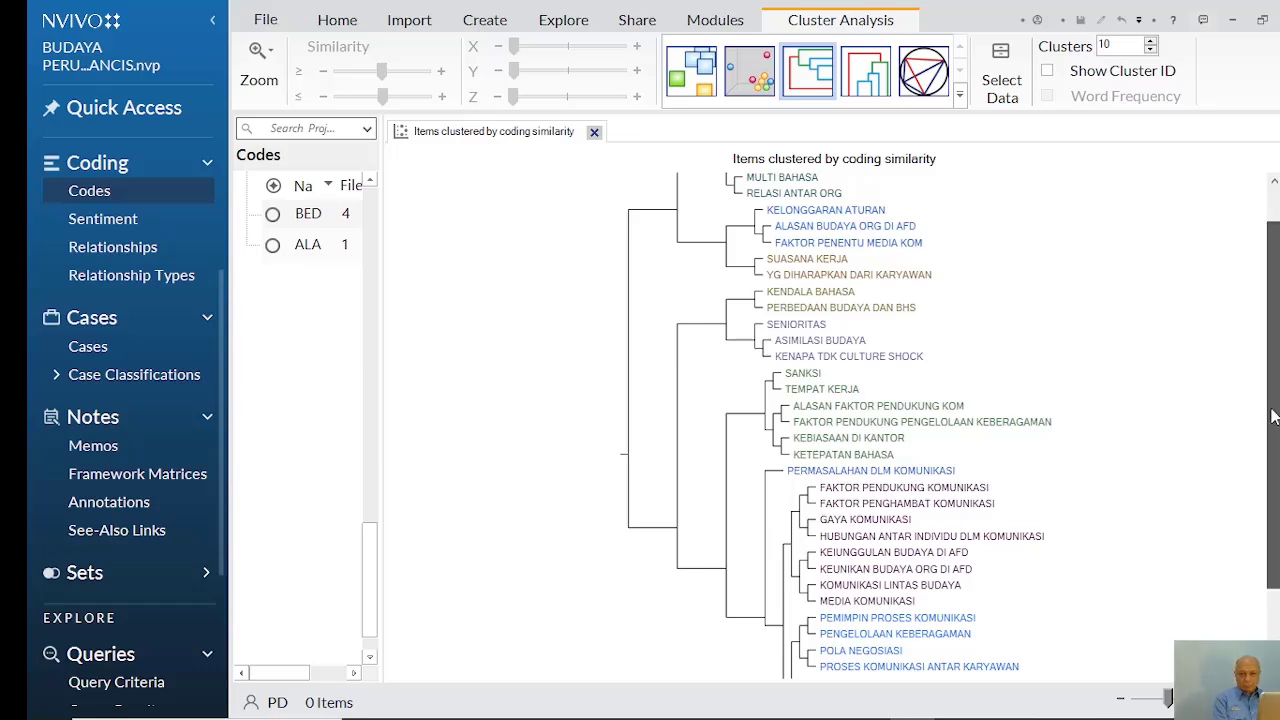
left_click_drag(1268, 416, 1270, 364)
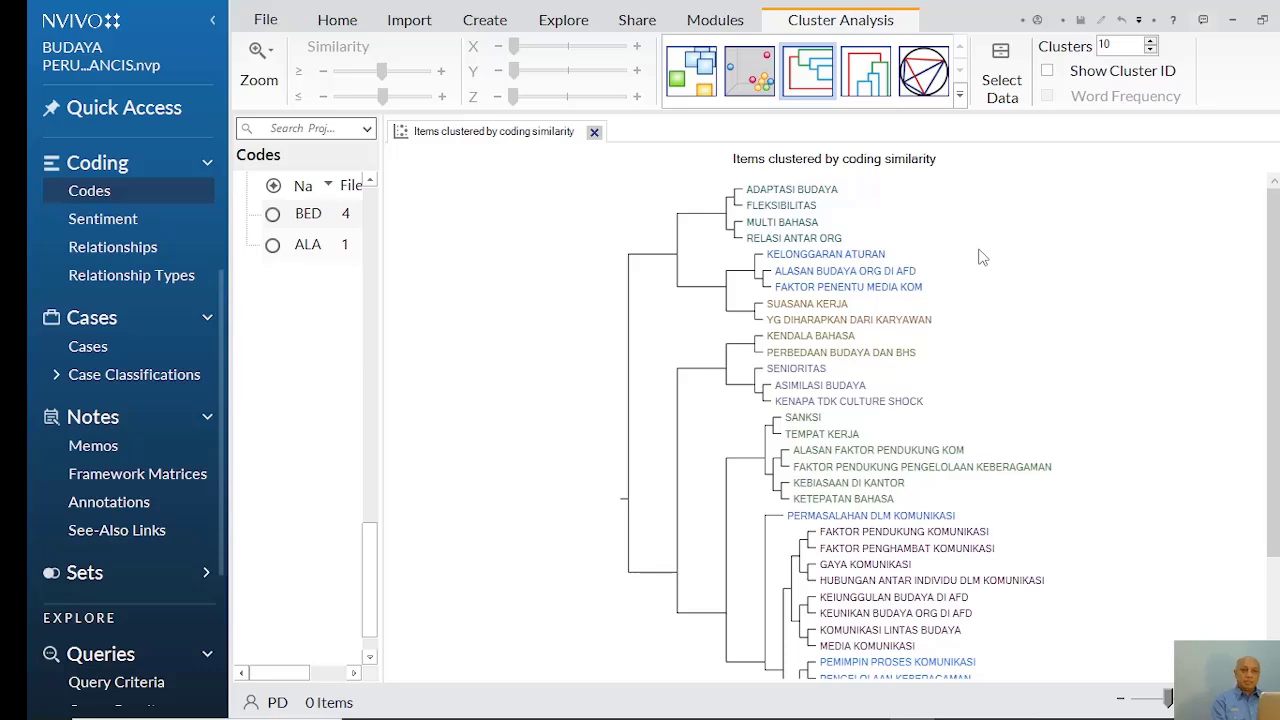
View the coded reference of the SENIORITAS code from the dendrogram without coding stripes, and close it again
double_click(805, 372)
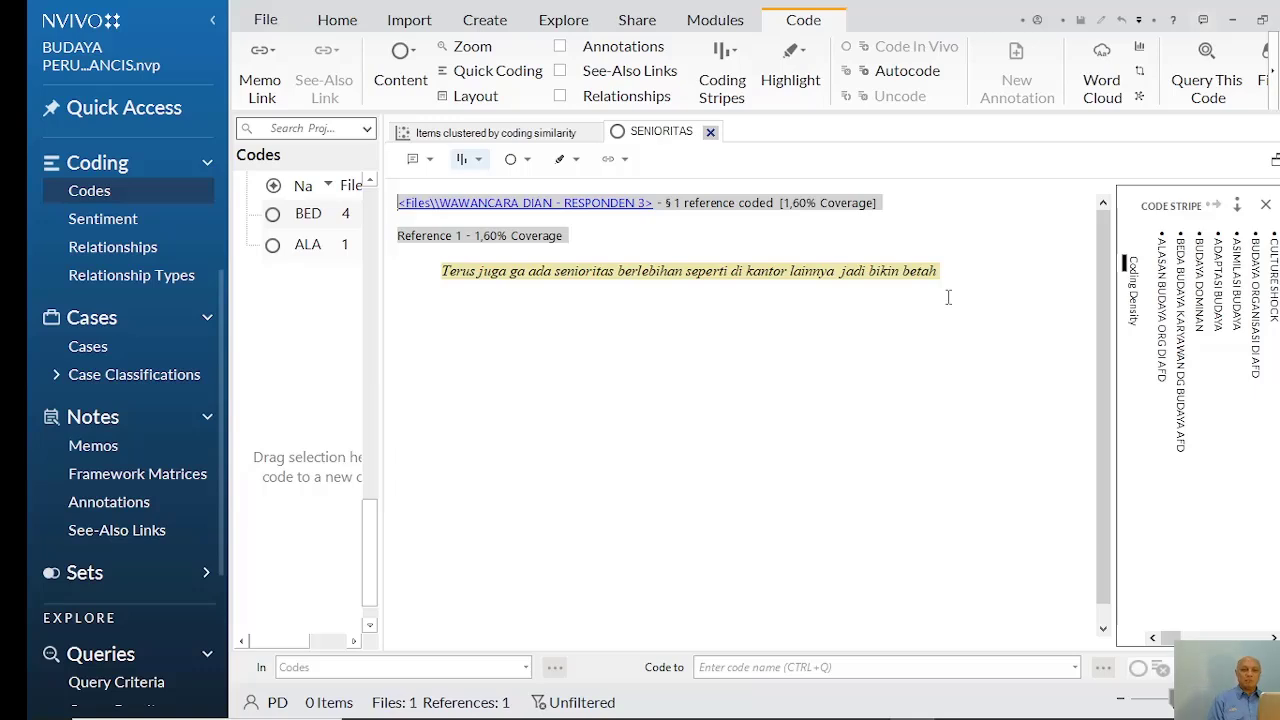
left_click(1266, 206)
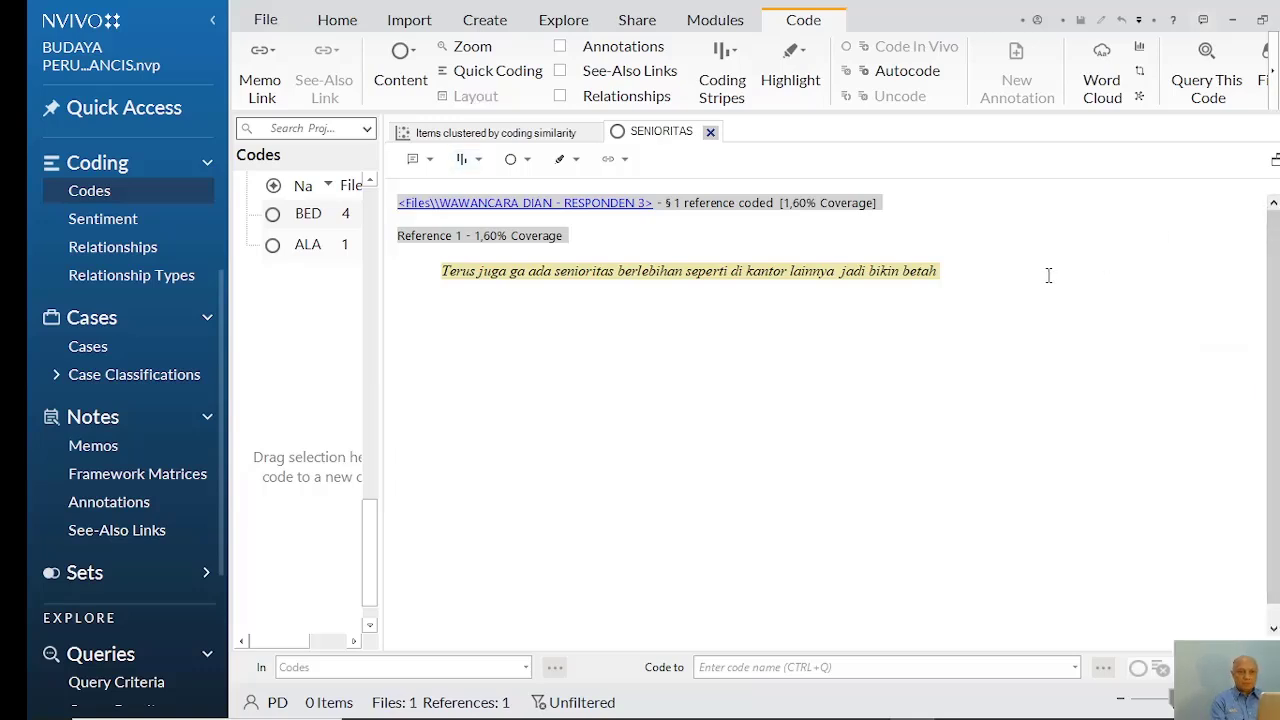
left_click(710, 133)
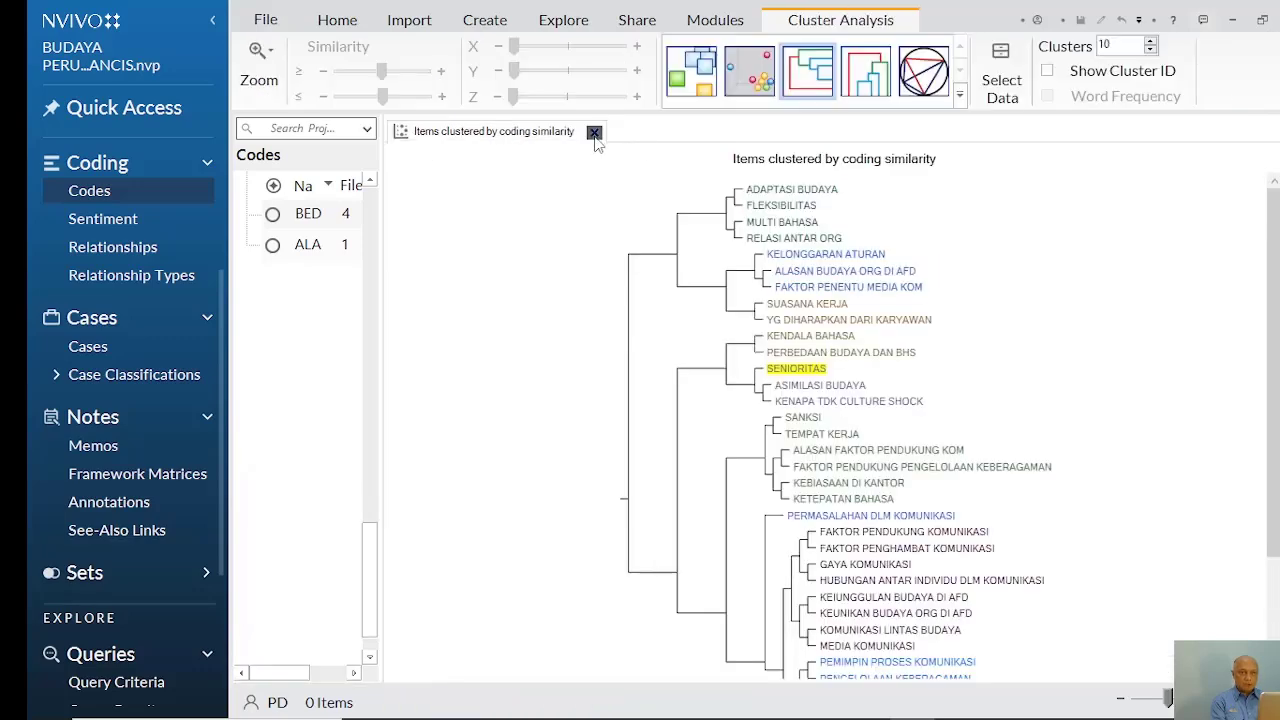
Close the coding similarity diagram and start a new cluster analysis with Codes as the item type
left_click(594, 133)
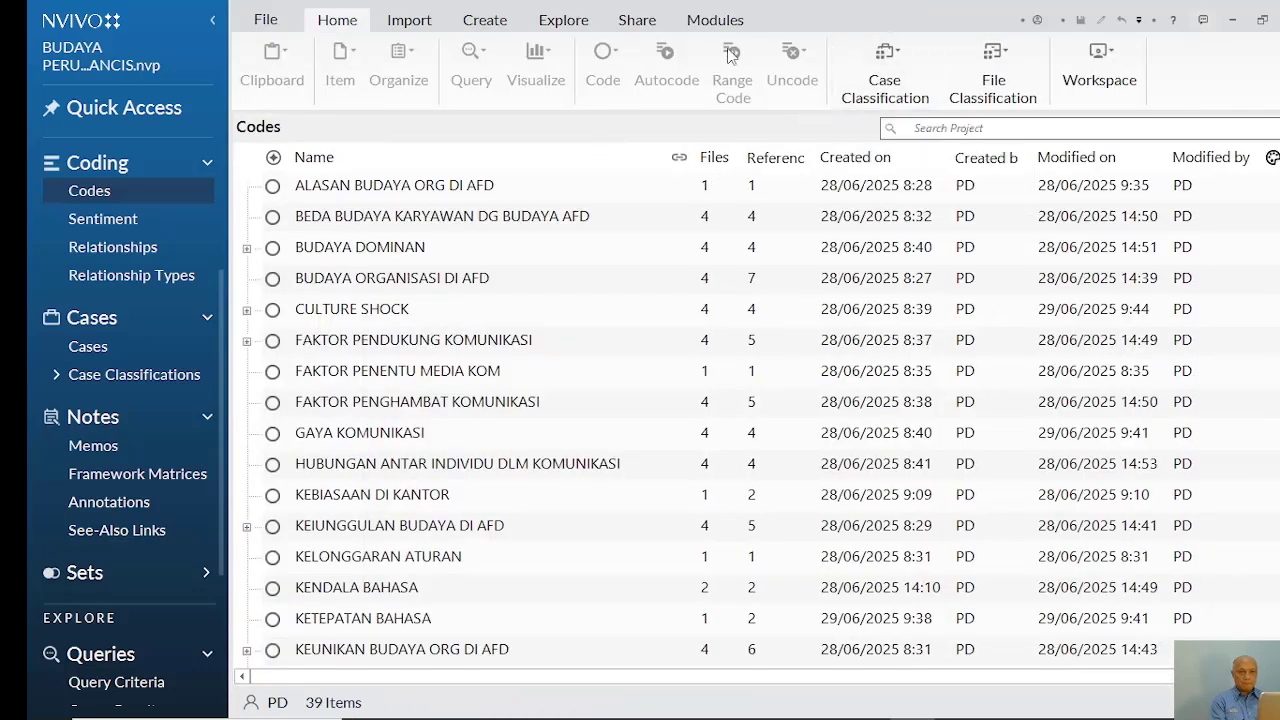
left_click(563, 20)
left_click(1018, 70)
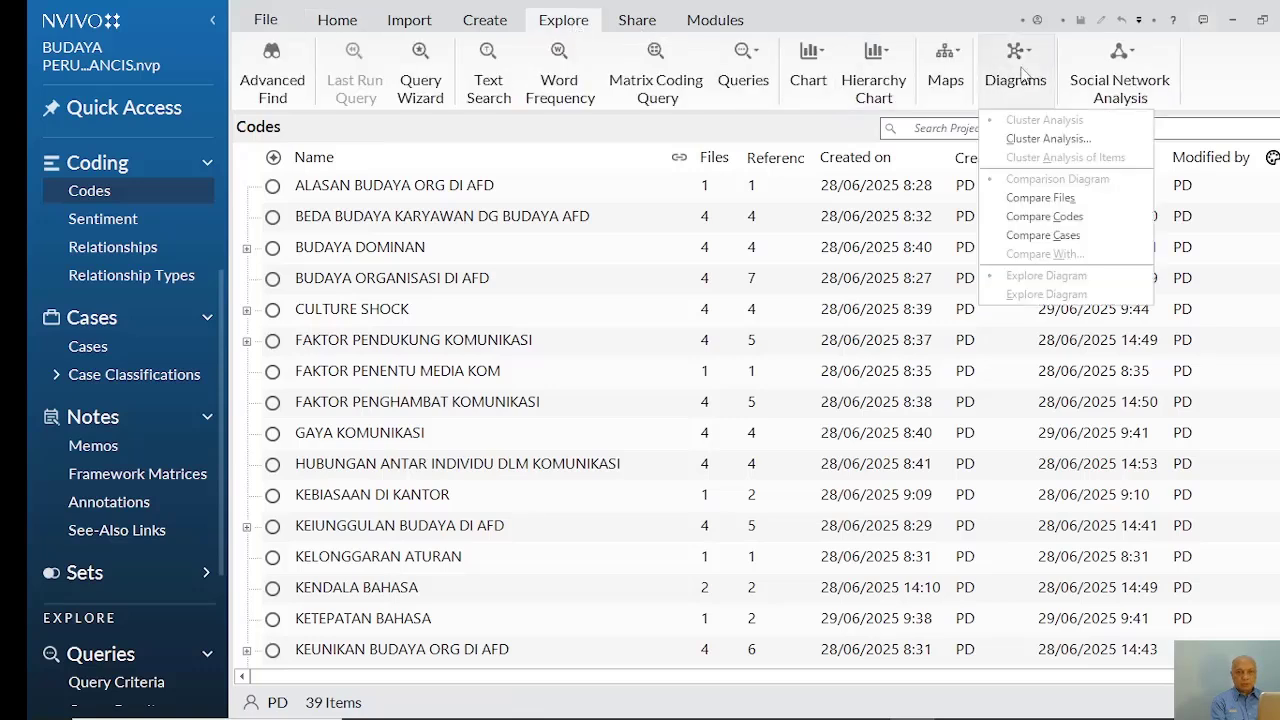
left_click(1047, 139)
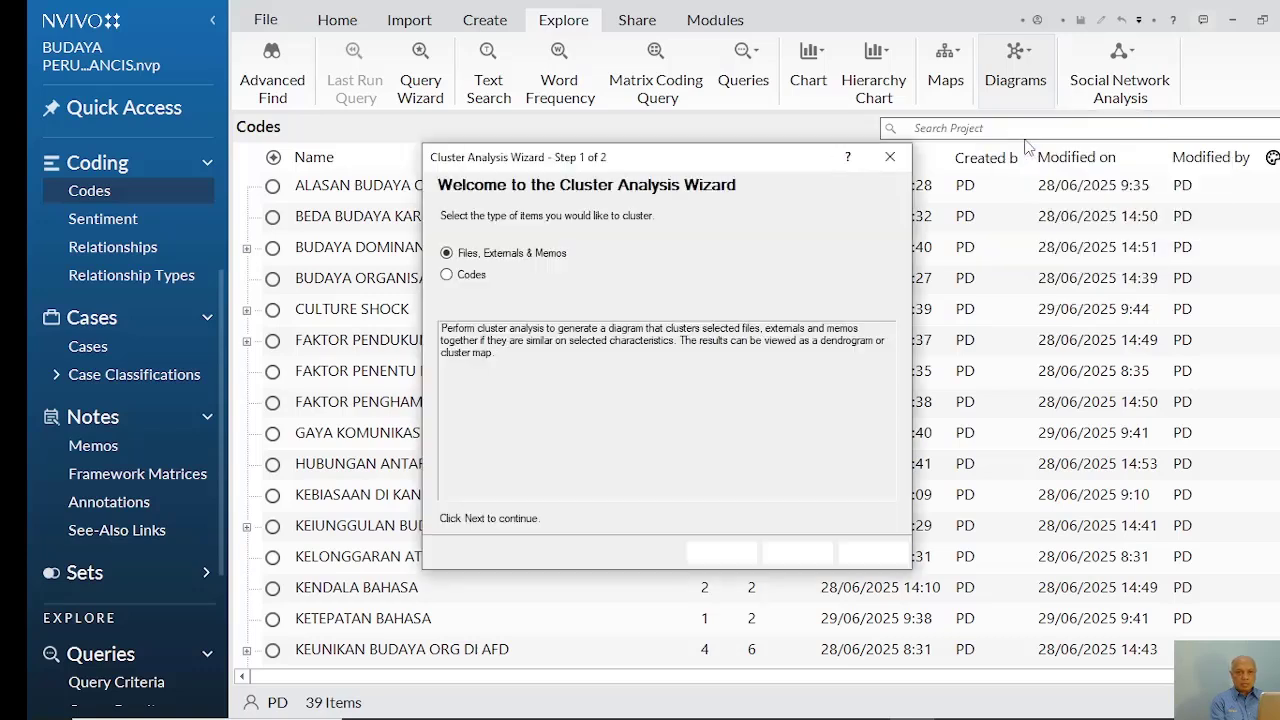
left_click(472, 279)
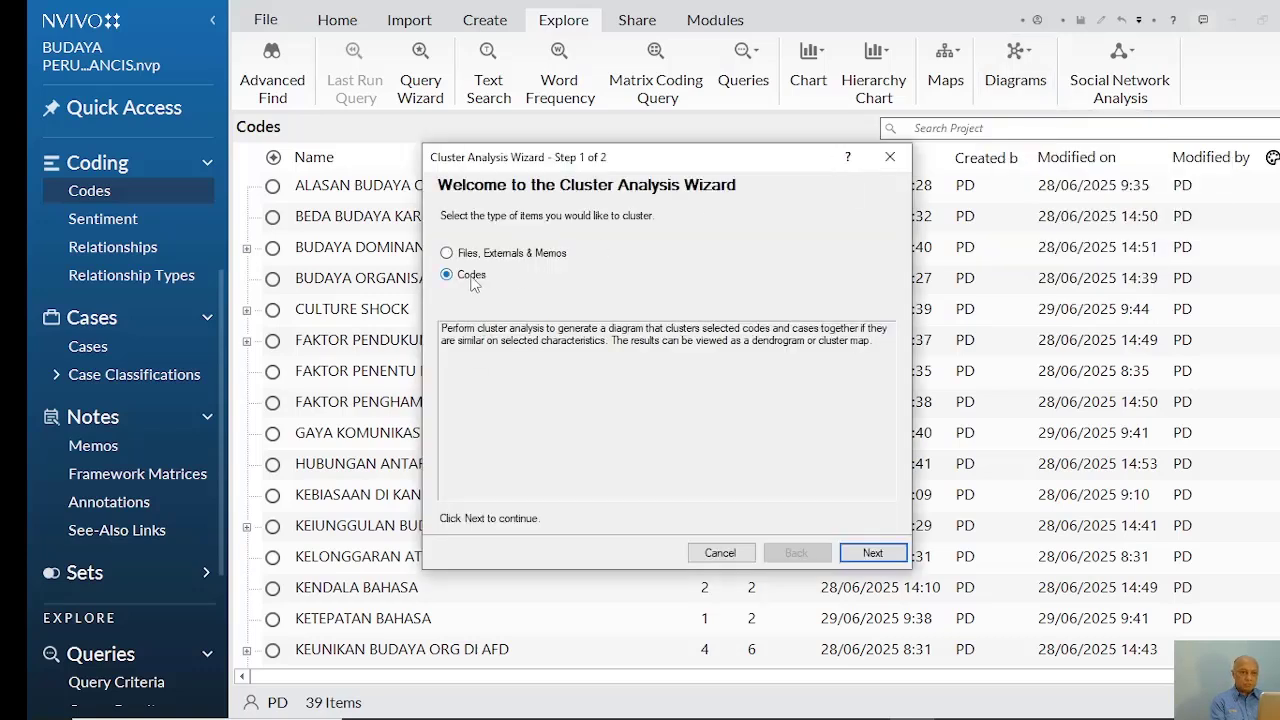
left_click(873, 554)
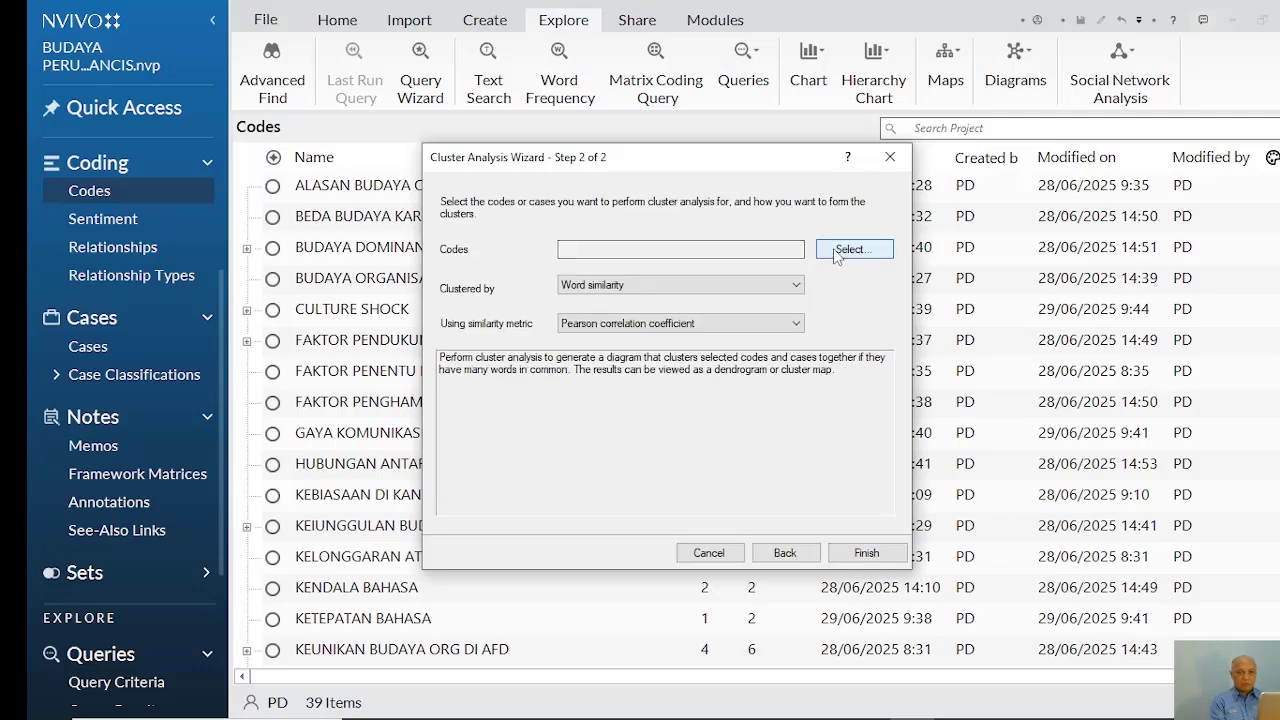
Include all items of the Codes folder in the new cluster analysis
left_click(850, 250)
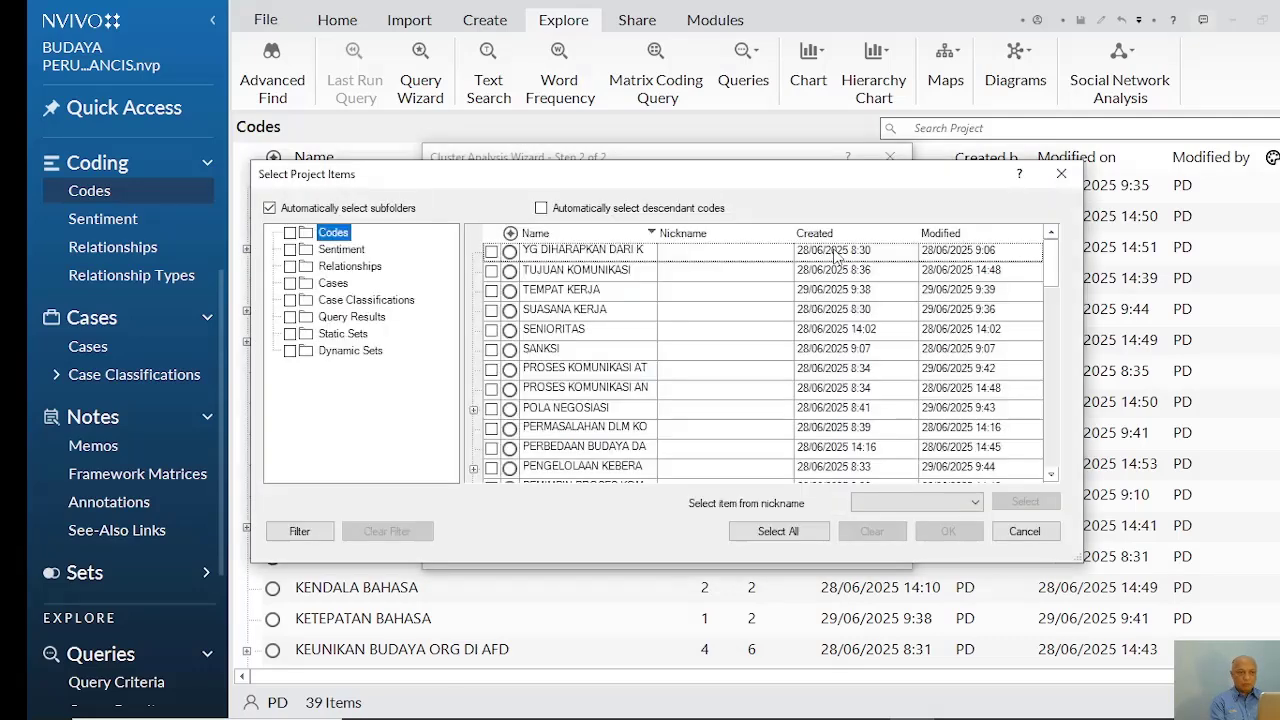
left_click(290, 233)
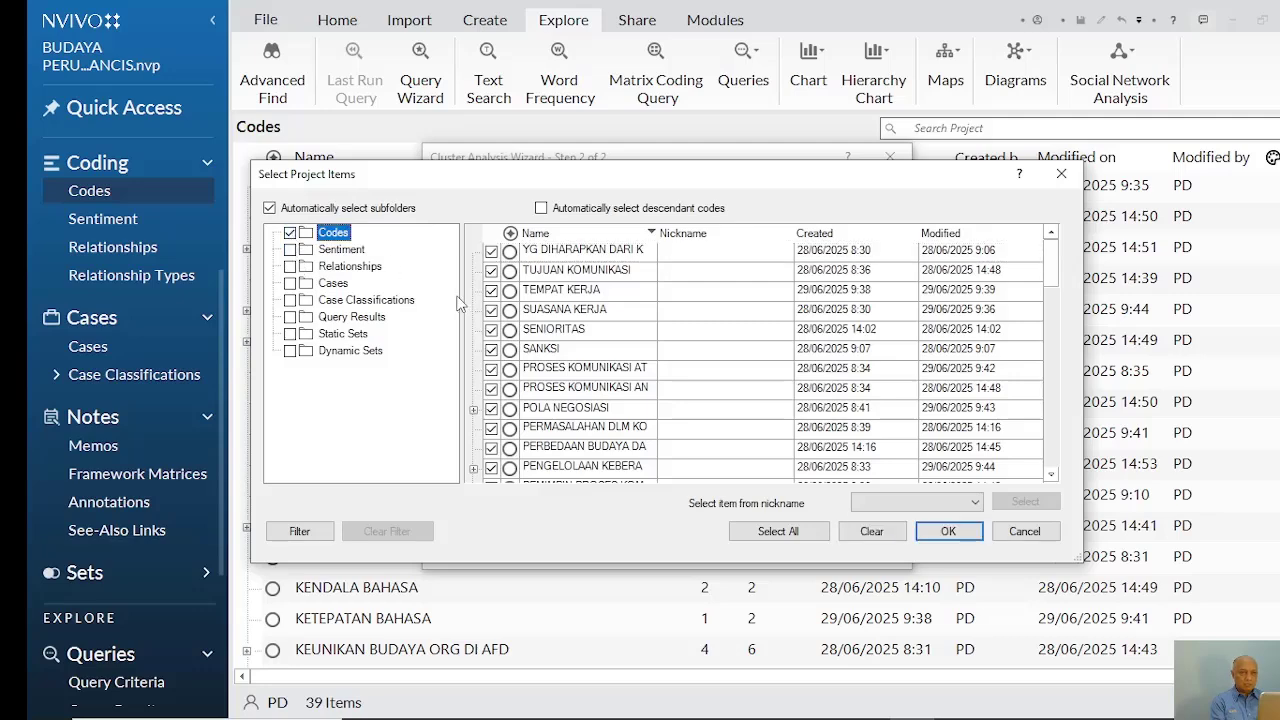
left_click(946, 532)
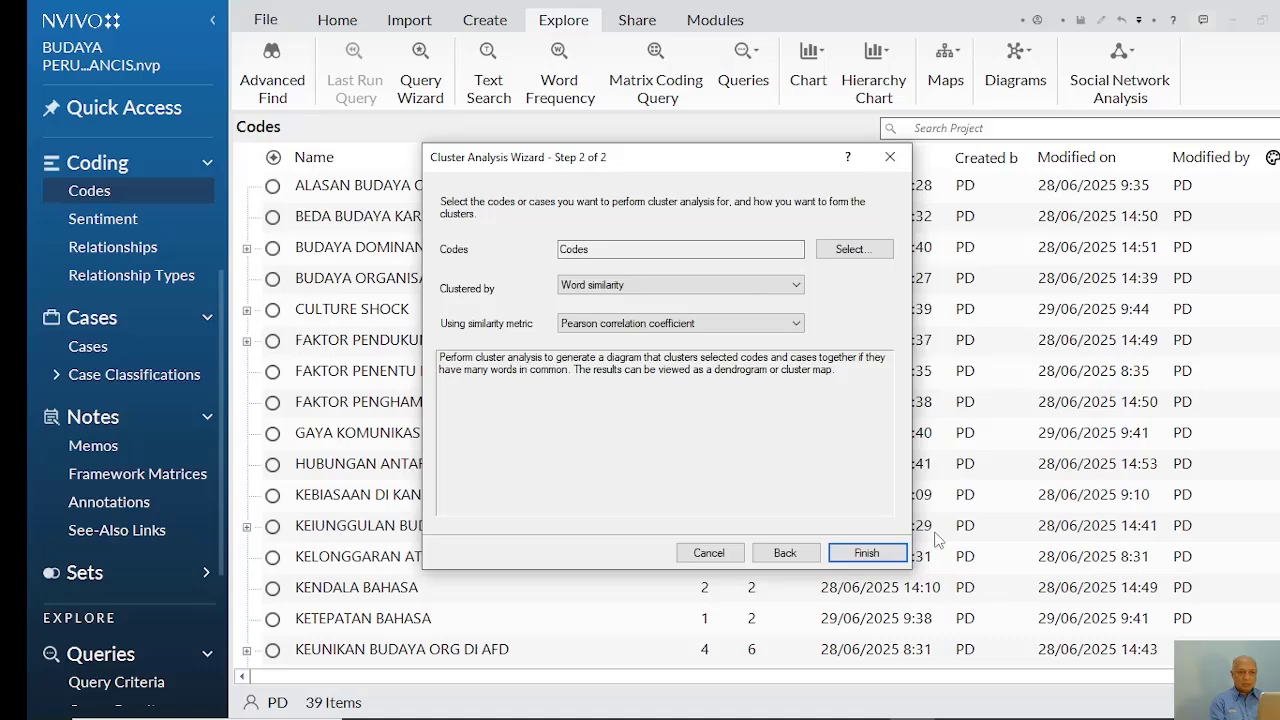
Cluster the codes by Word similarity using the Pearson correlation coefficient and generate the diagram
left_click(795, 286)
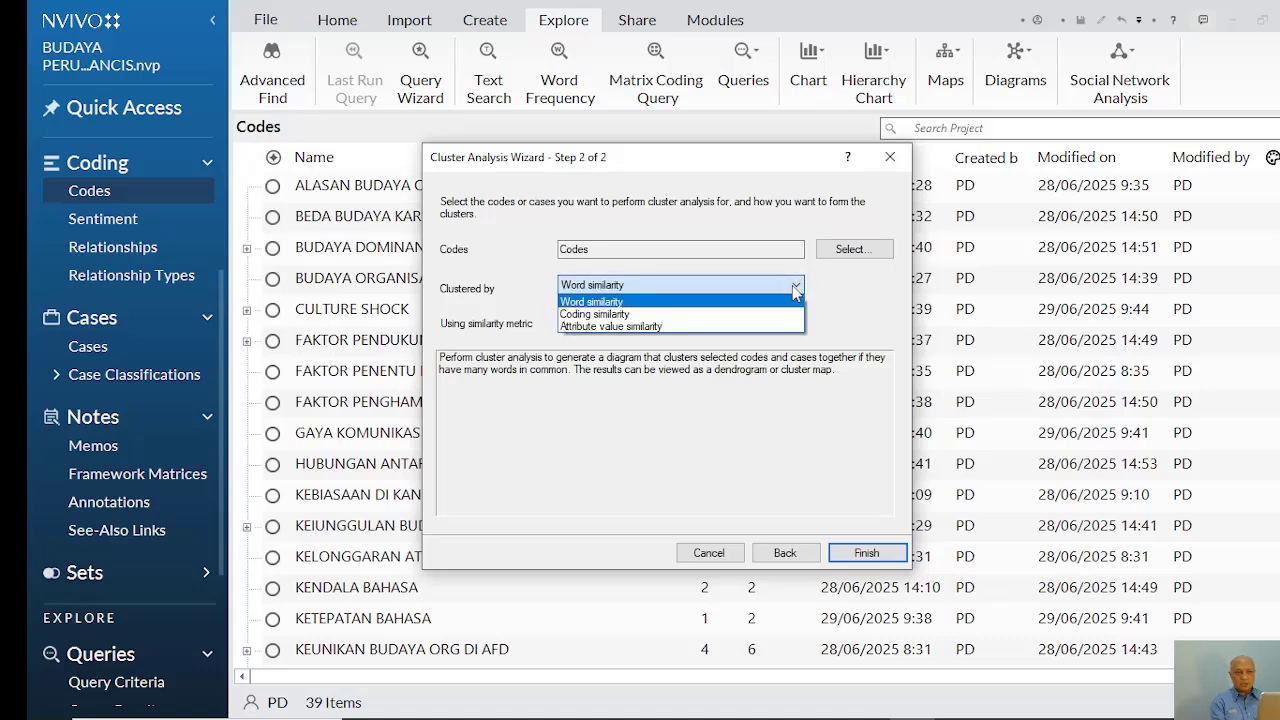
left_click(729, 302)
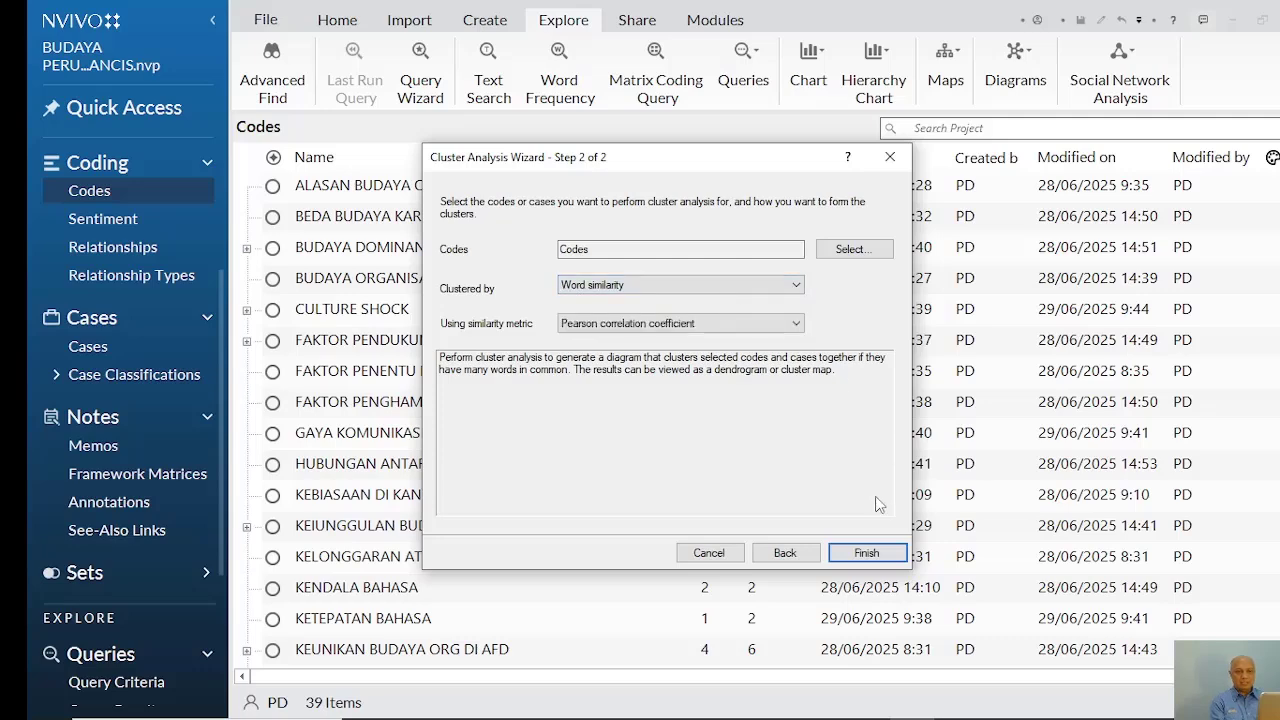
left_click(864, 554)
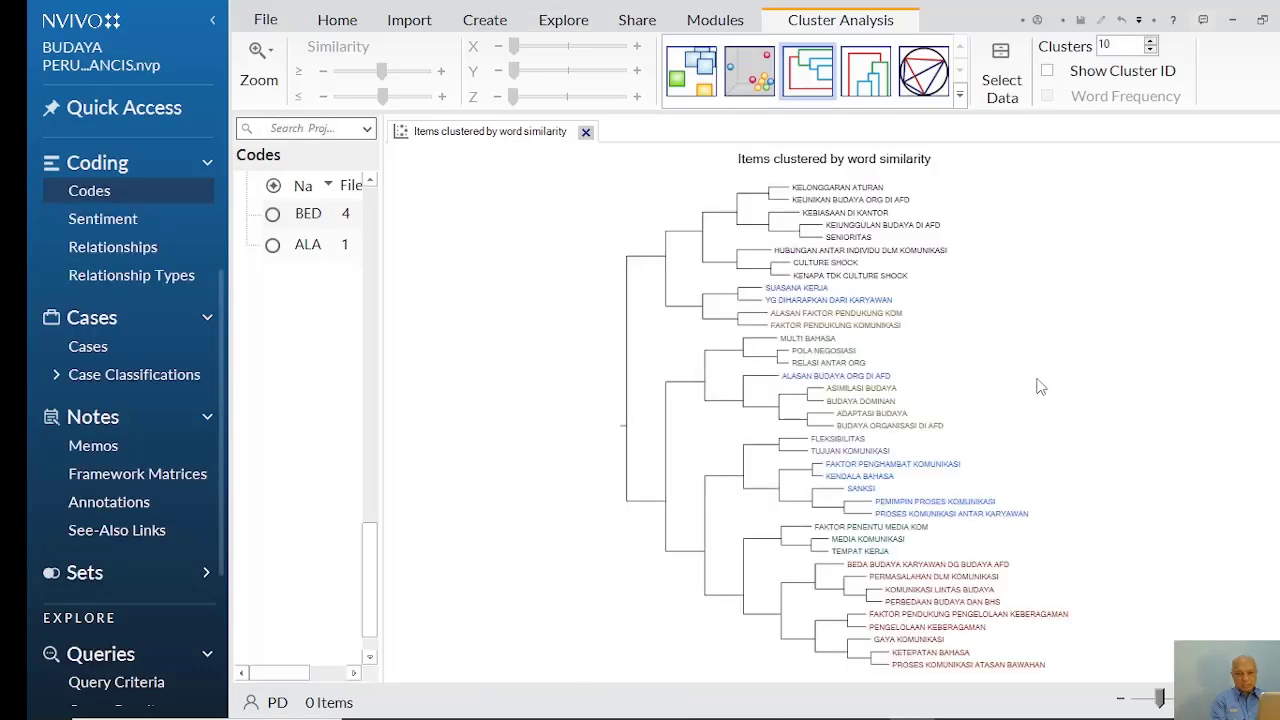
Examine the enlarged word similarity dendrogram from first to last branch, highlighting KEUNIKAN BUDAYA ORG DI AFD, to see which codes share similar wording
left_click(270, 57)
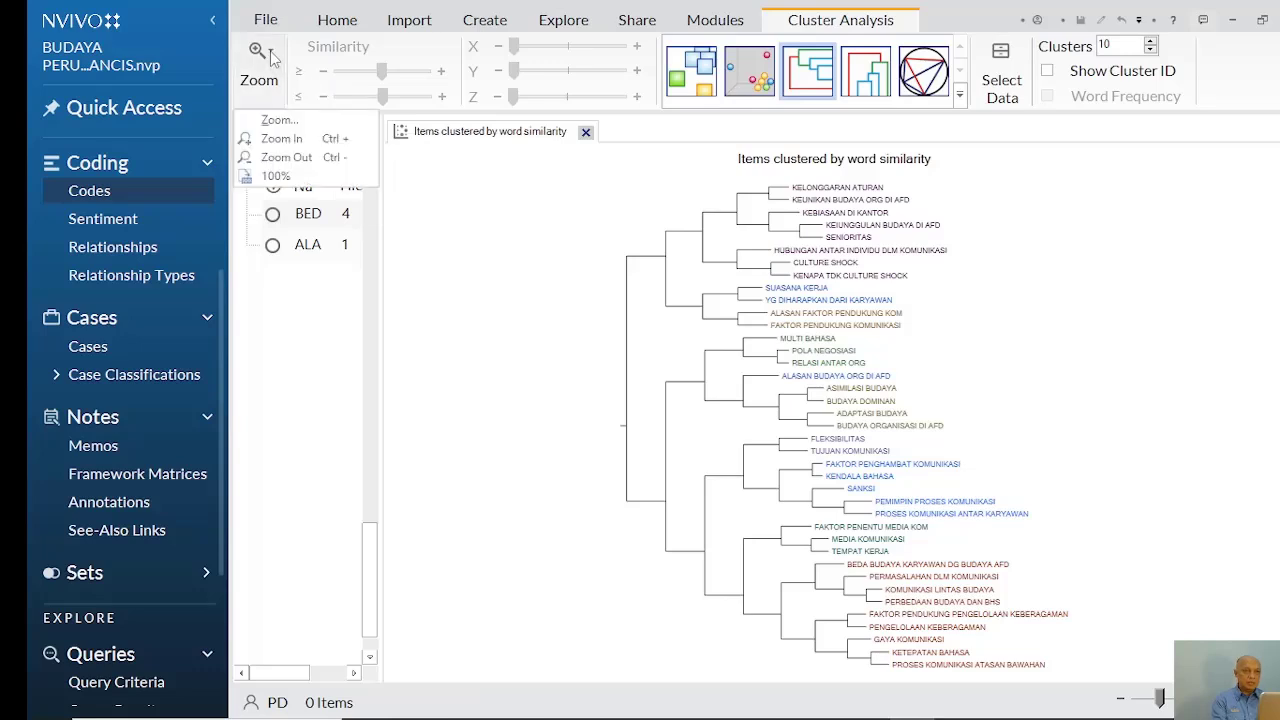
left_click(280, 139)
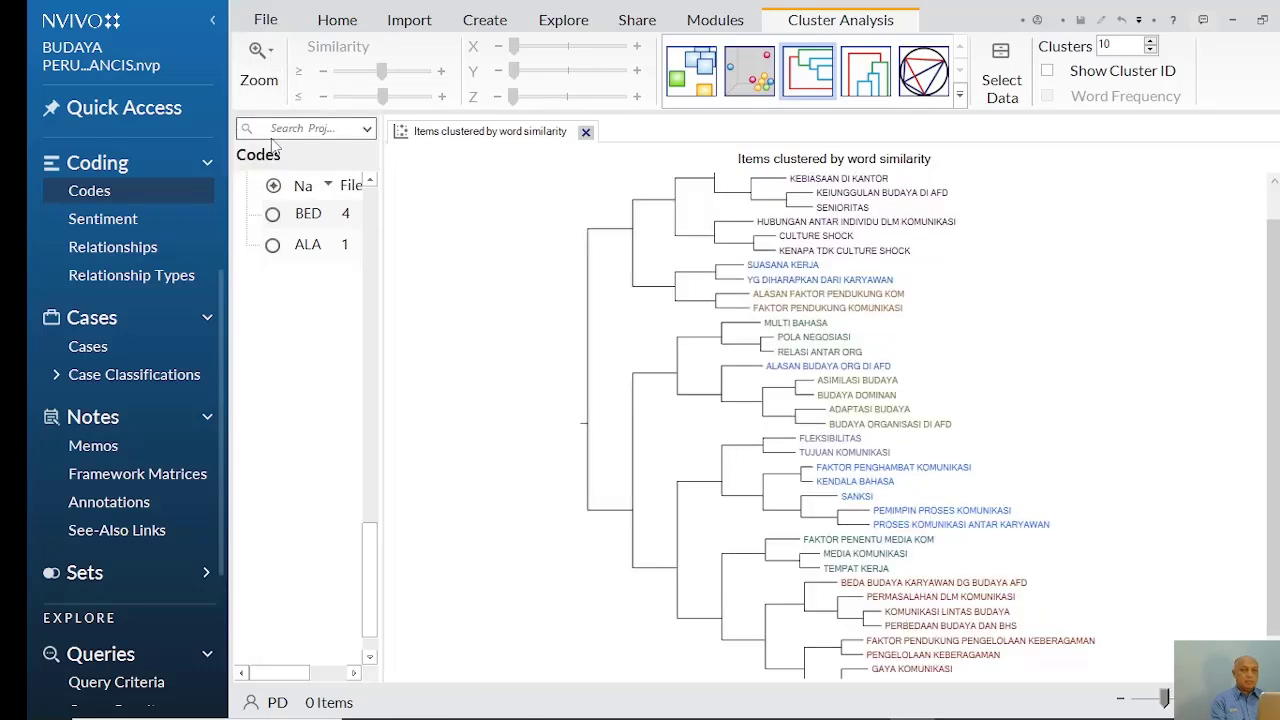
left_click(270, 57)
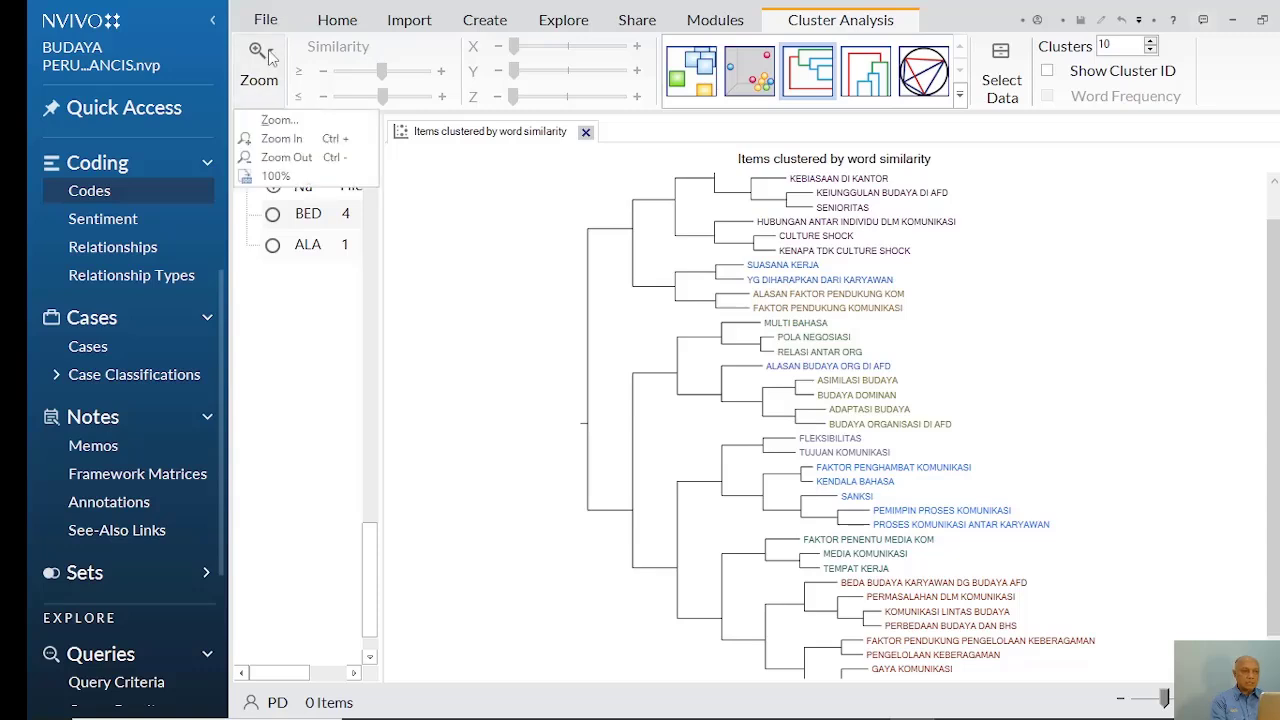
left_click(282, 140)
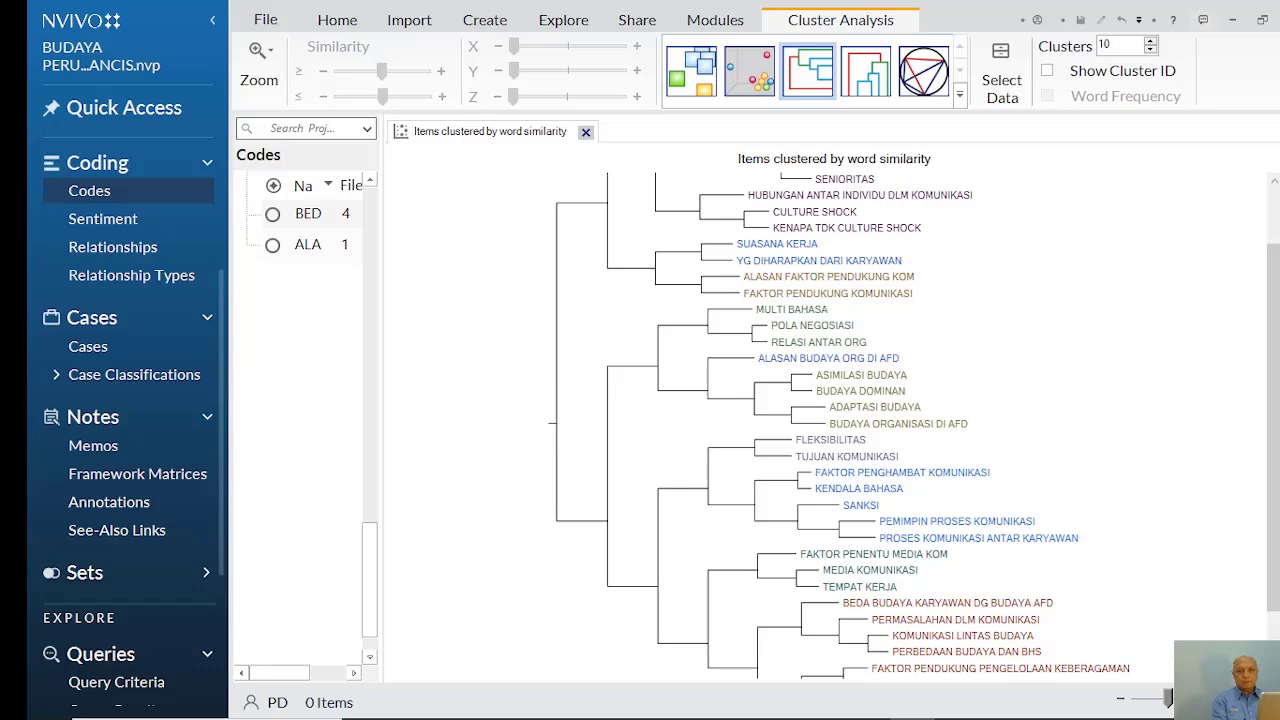
left_click_drag(1274, 417, 1274, 345)
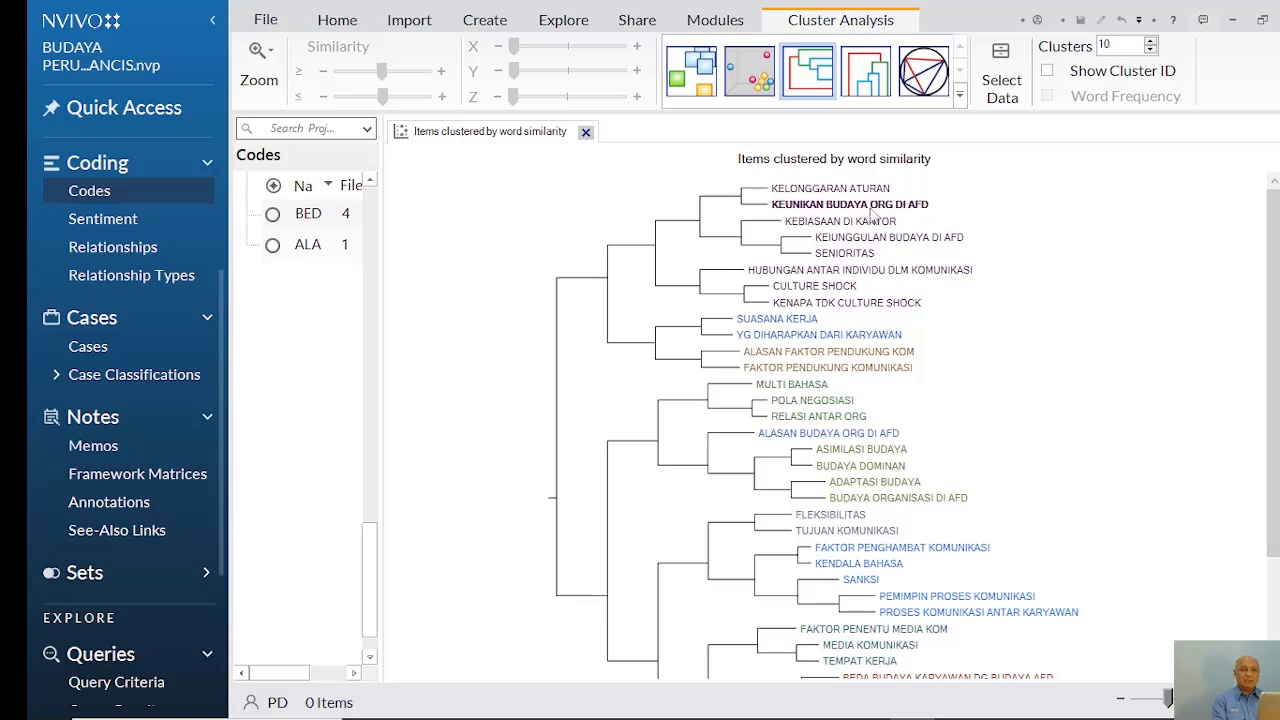
left_click(859, 205)
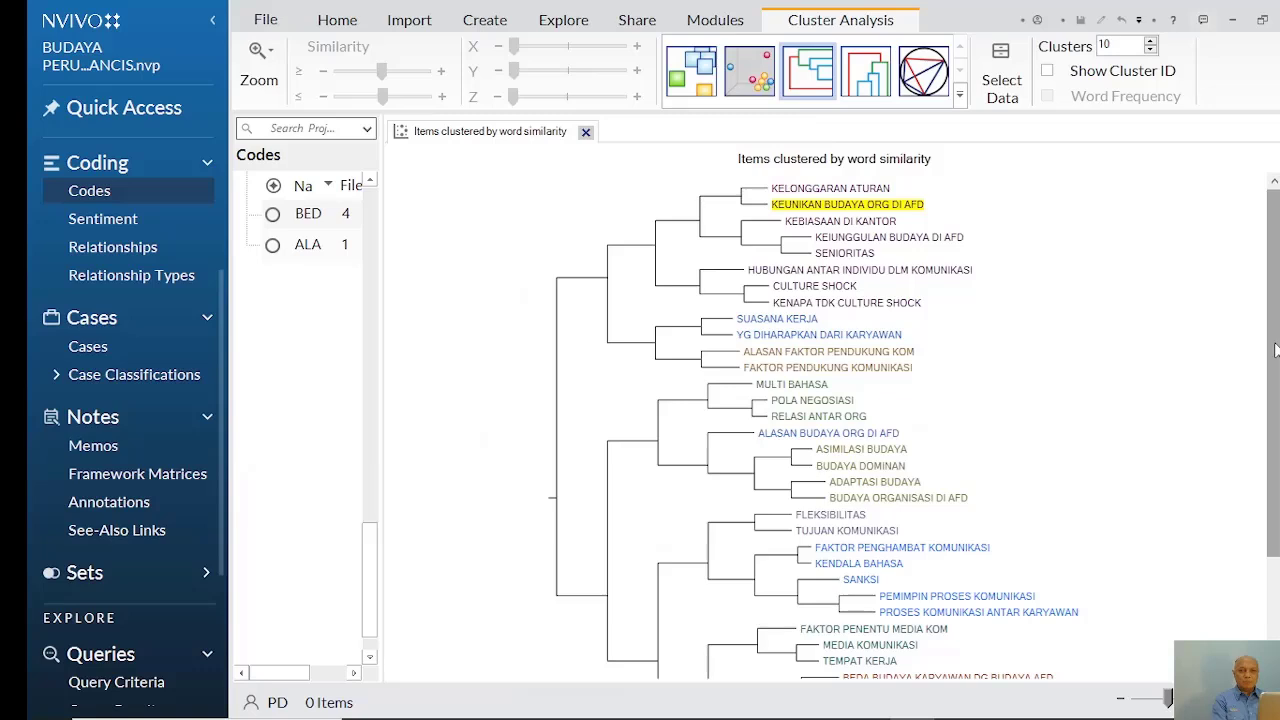
mouse_move(1274, 345)
left_mouse_down()
mouse_move(1274, 478)
mouse_move(1272, 352)
left_mouse_up()
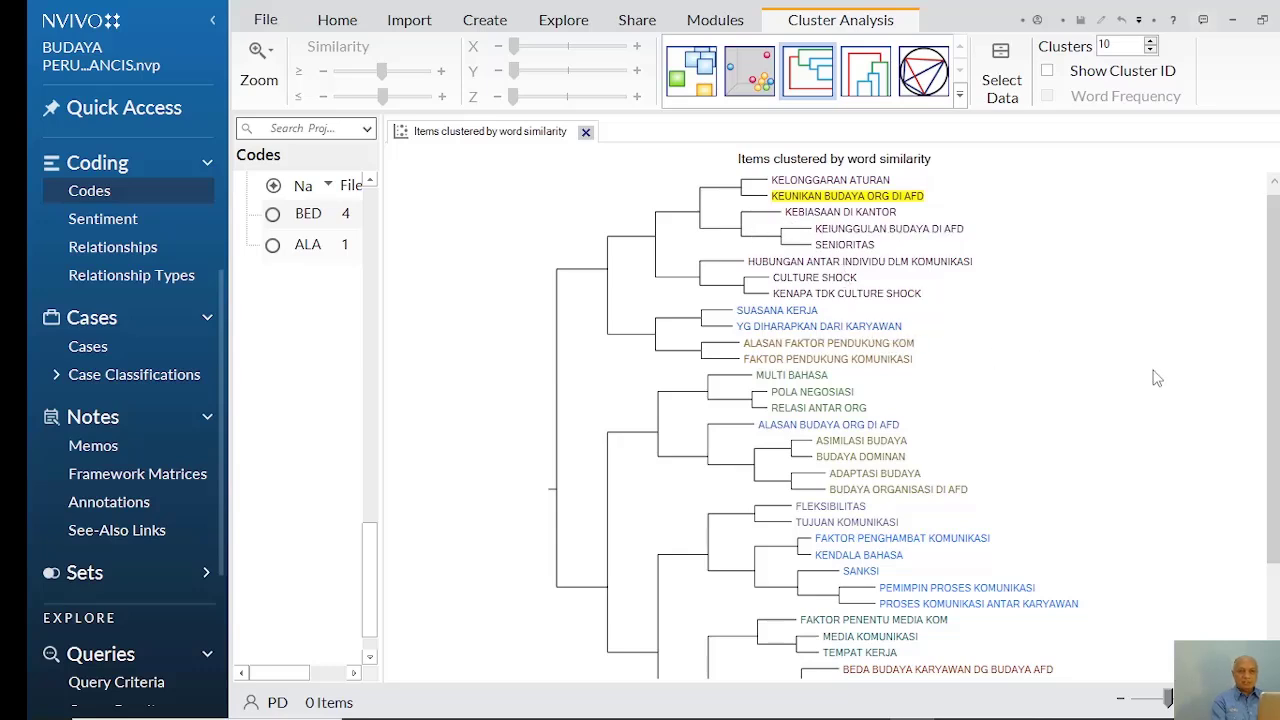
left_click_drag(1277, 316, 1277, 428)
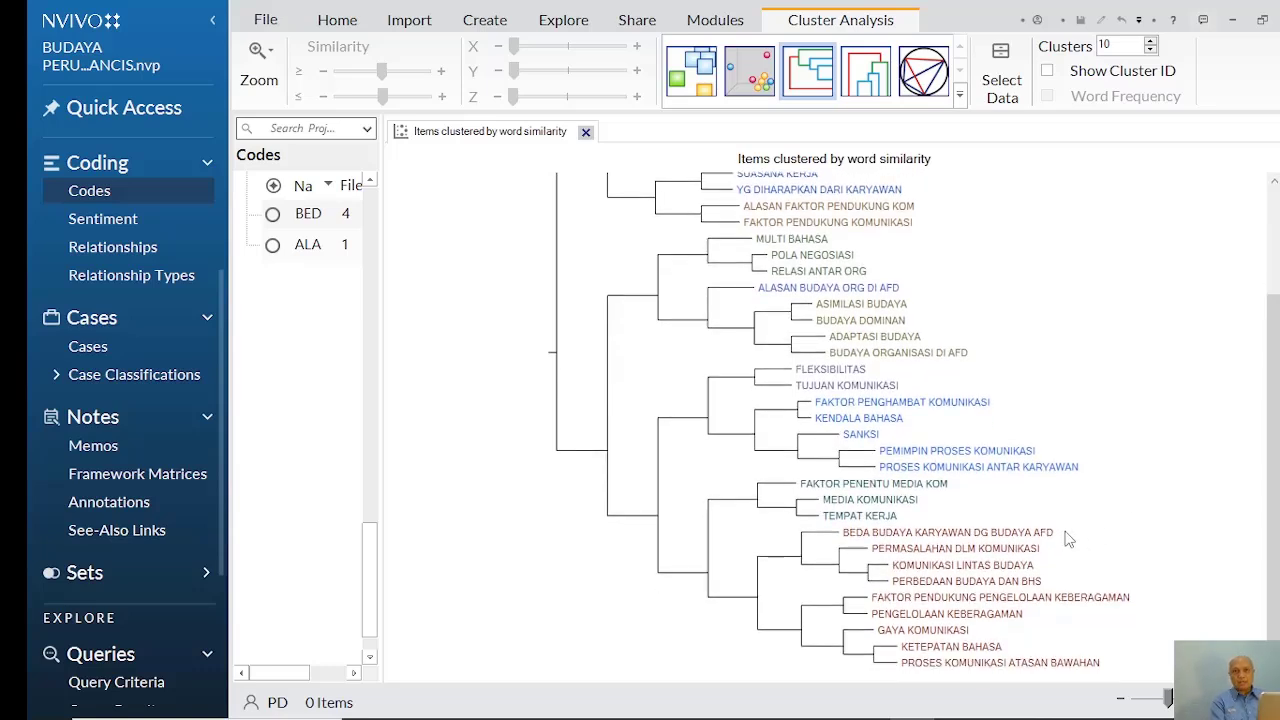
left_click_drag(1276, 436, 1275, 325)
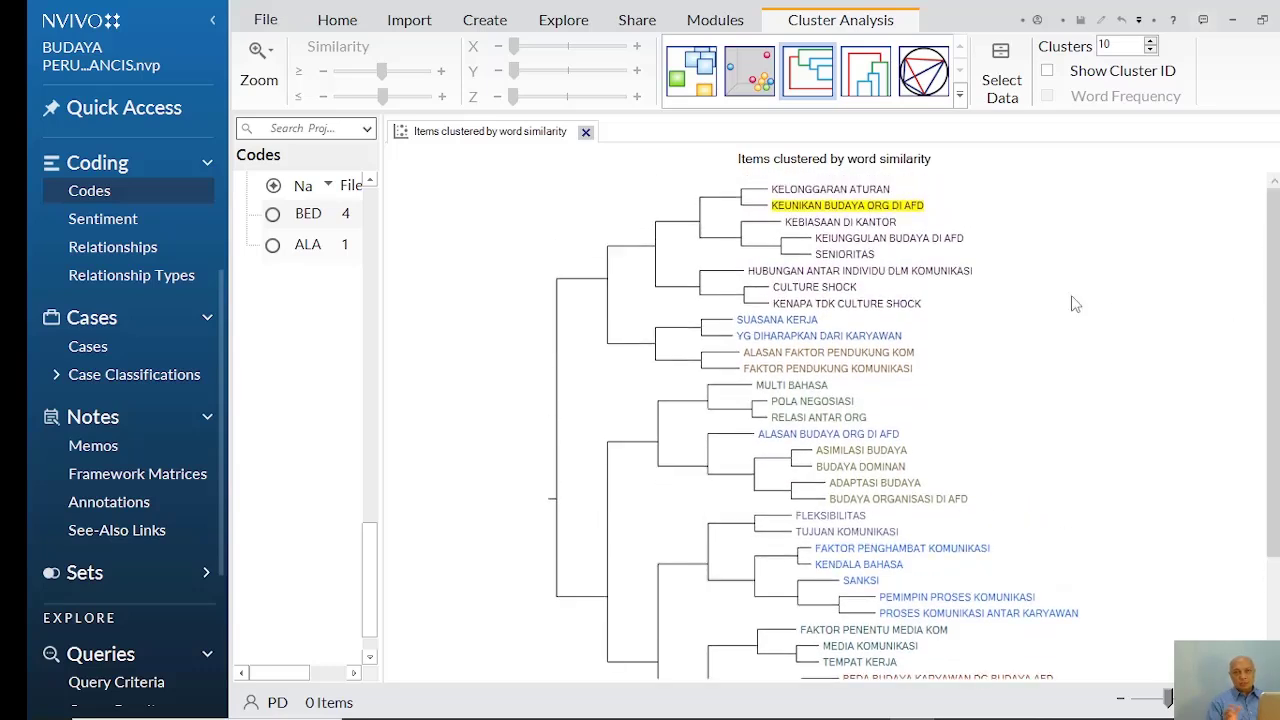